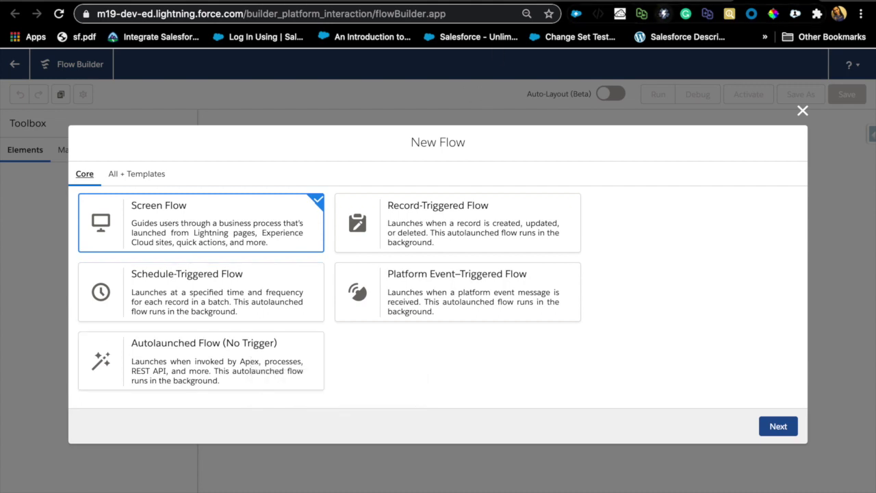
Go to the Flows list in Setup and start a new flow.
{"action": "left_click", "coordinate": [657, 4]}
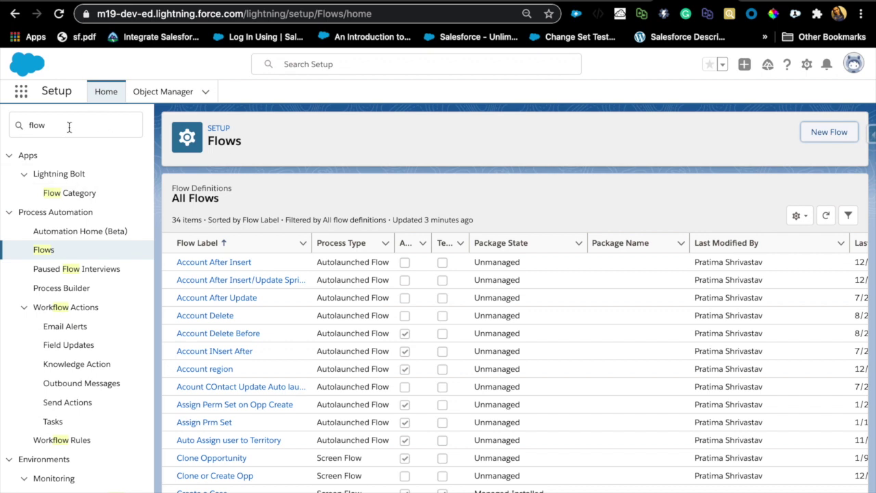
{"action": "left_click", "coordinate": [48, 123]}
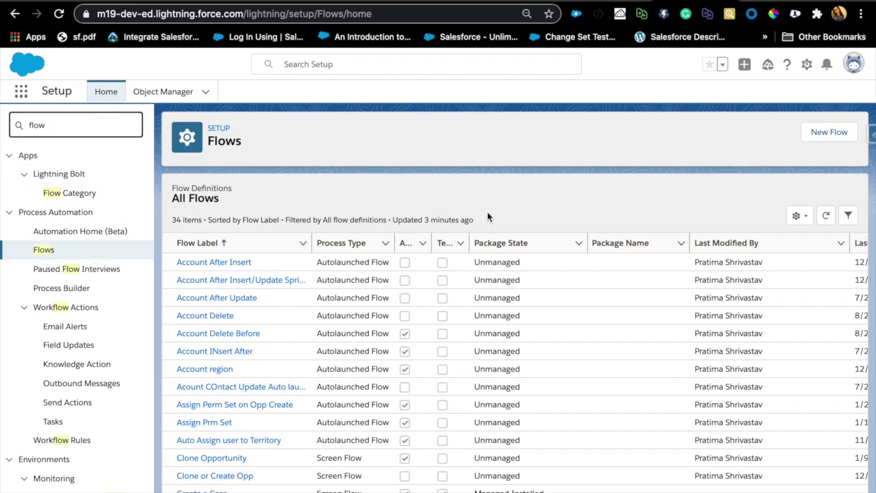
{"action": "left_click", "coordinate": [828, 137]}
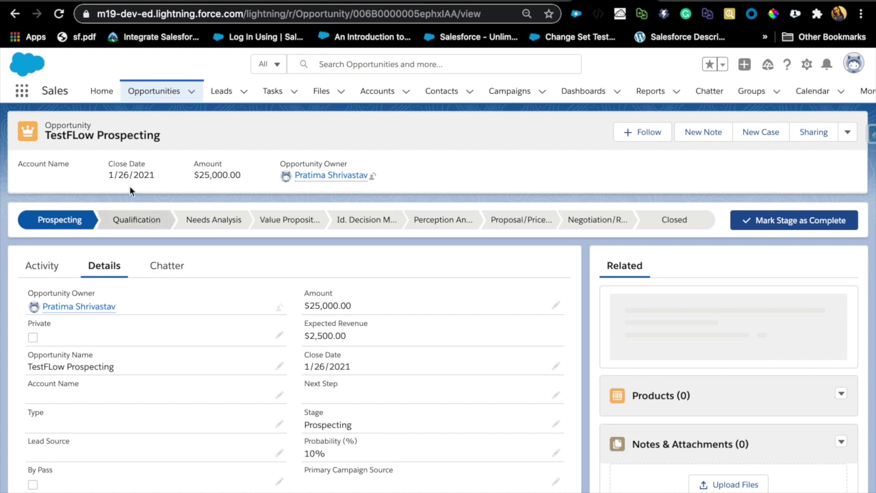
Open the Sales app's home page and view its embedded Flow Community Screen form.
{"action": "left_click", "coordinate": [101, 90]}
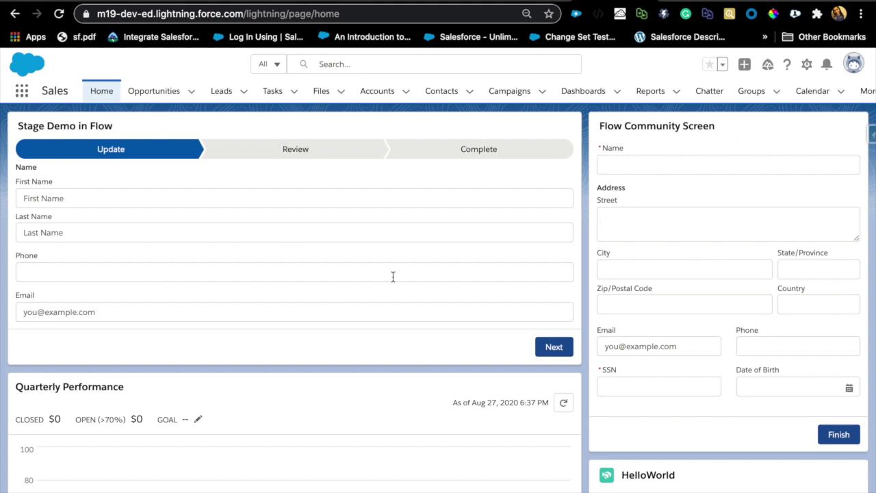
{"action": "left_click", "coordinate": [687, 166]}
{"action": "left_click", "coordinate": [645, 195]}
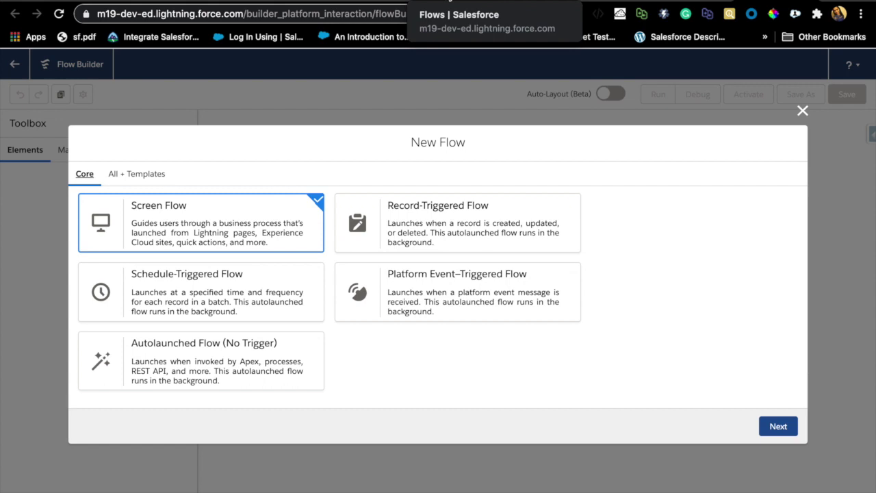
{"action": "left_click", "coordinate": [466, 2]}
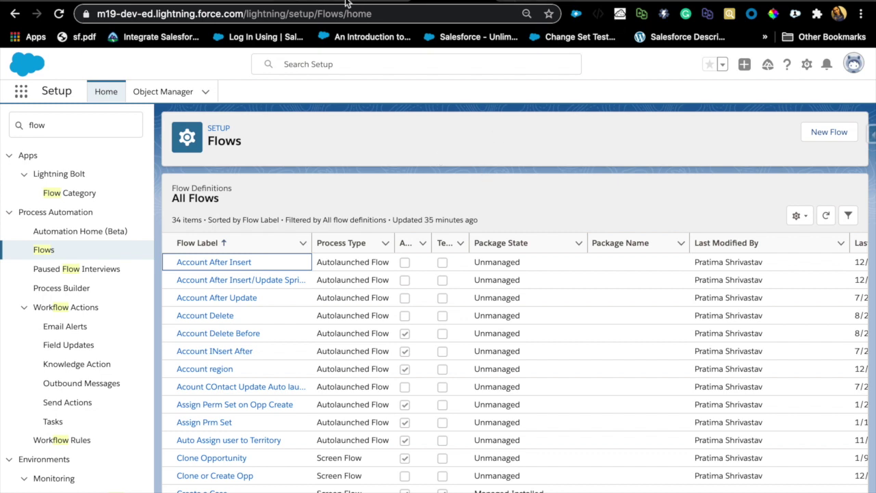
{"action": "left_click", "coordinate": [376, 3]}
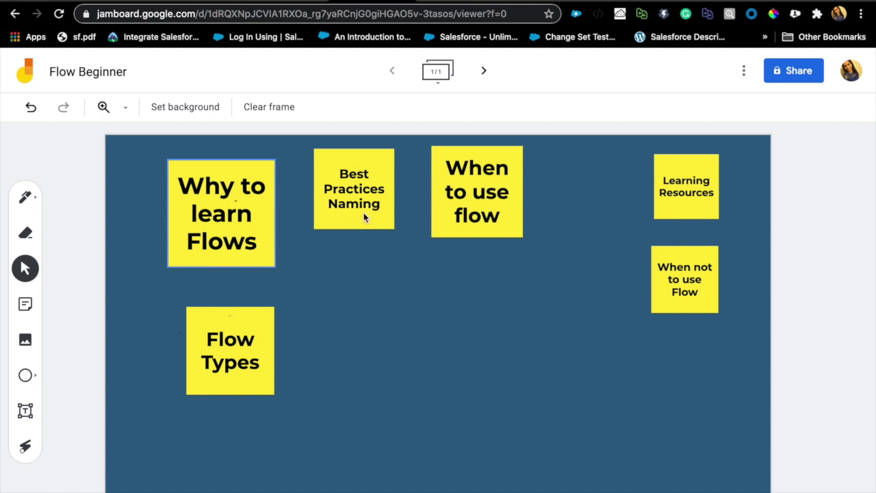
{"action": "left_click", "coordinate": [694, 3]}
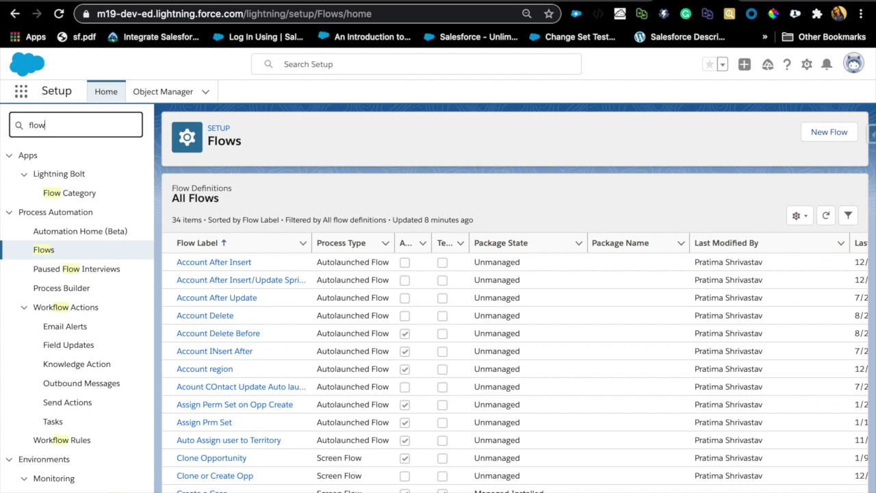
Switch to the open Flow Builder page and create a Screen Flow with the Freeform layout.
{"action": "left_click", "coordinate": [696, 3]}
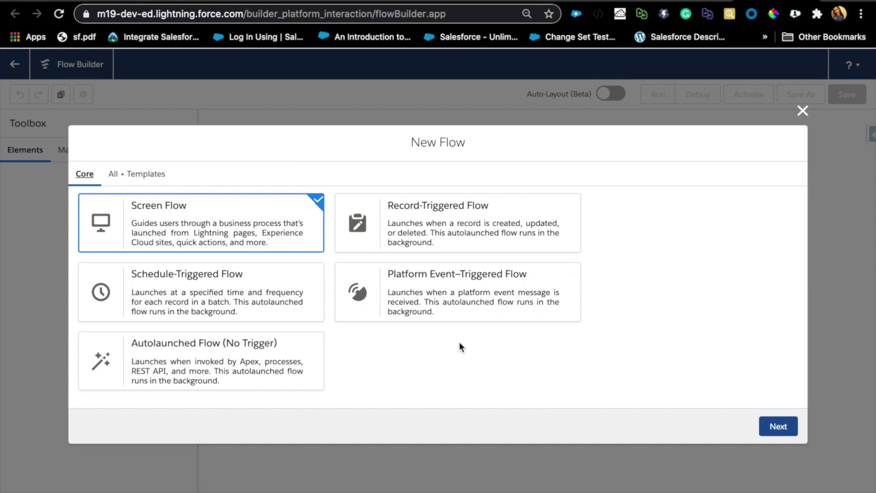
{"action": "left_click", "coordinate": [767, 421]}
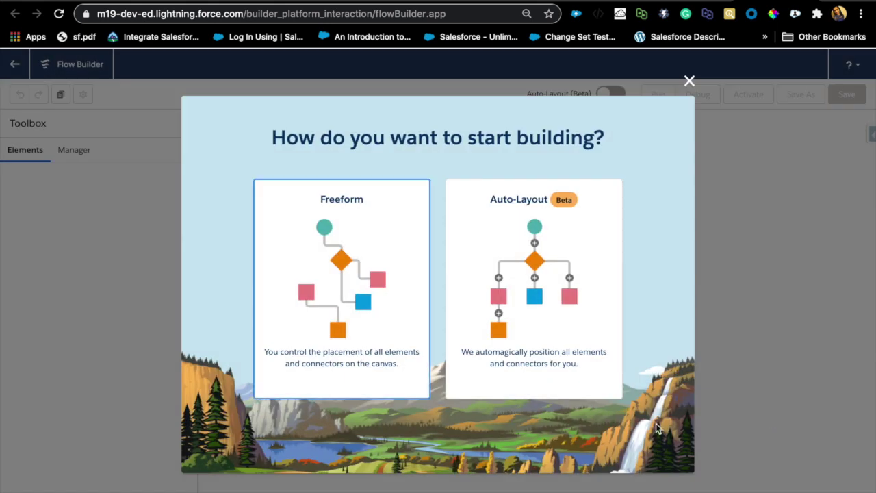
{"action": "left_click", "coordinate": [385, 354]}
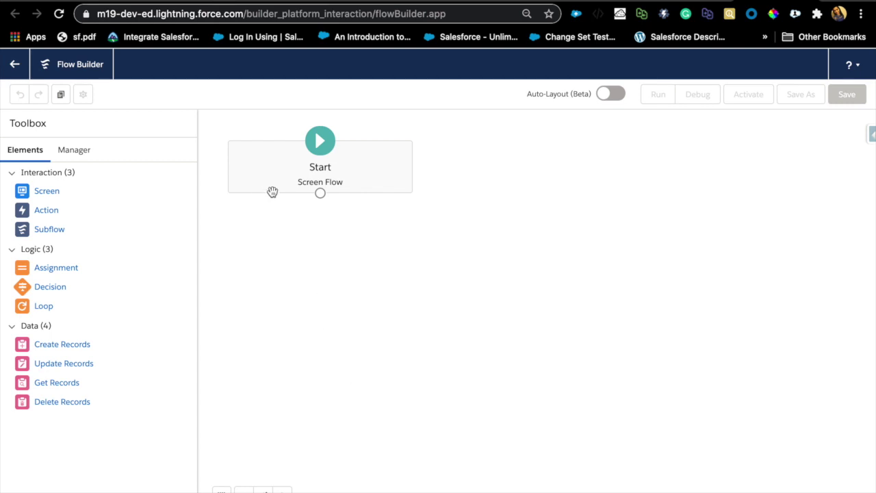
Add a Screen element below the Start element and place an Address component on it.
{"action": "left_click_drag", "start_coordinate": [37, 191], "coordinate": [411, 243]}
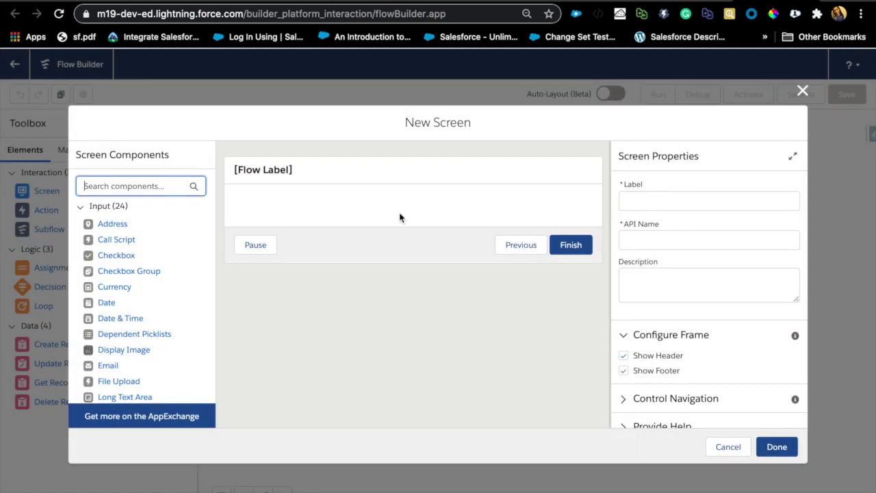
{"action": "left_click", "coordinate": [400, 217]}
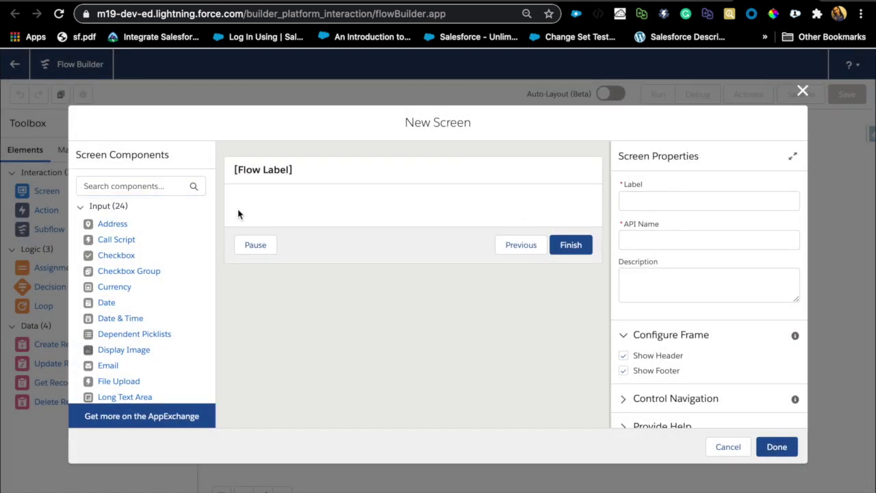
{"action": "left_click_drag", "start_coordinate": [112, 223], "coordinate": [290, 212]}
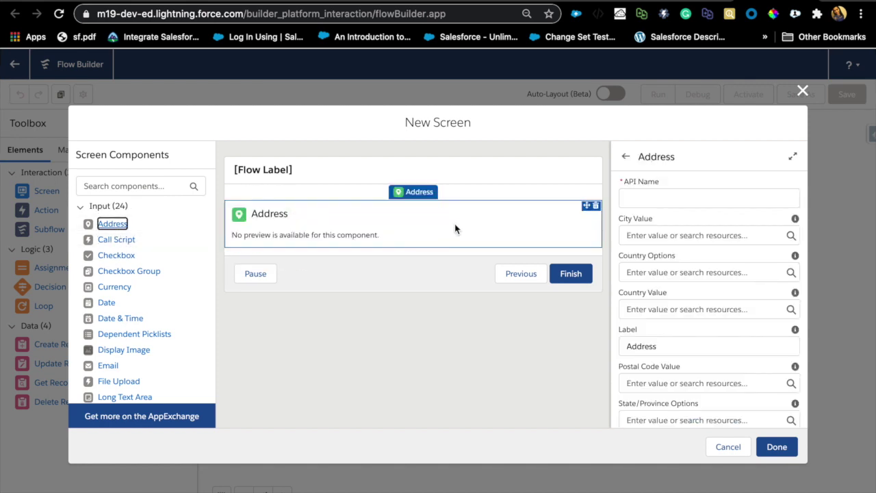
Set the Address component's API name to patientAddress.
{"action": "left_click", "coordinate": [668, 199]}
{"action": "left_click", "coordinate": [696, 177]}
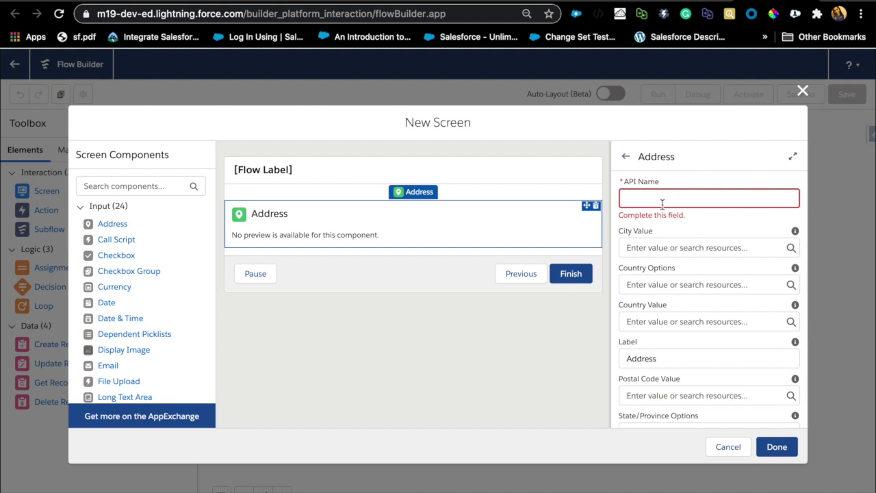
{"action": "left_click", "coordinate": [734, 196]}
{"action": "type", "text": "test"}
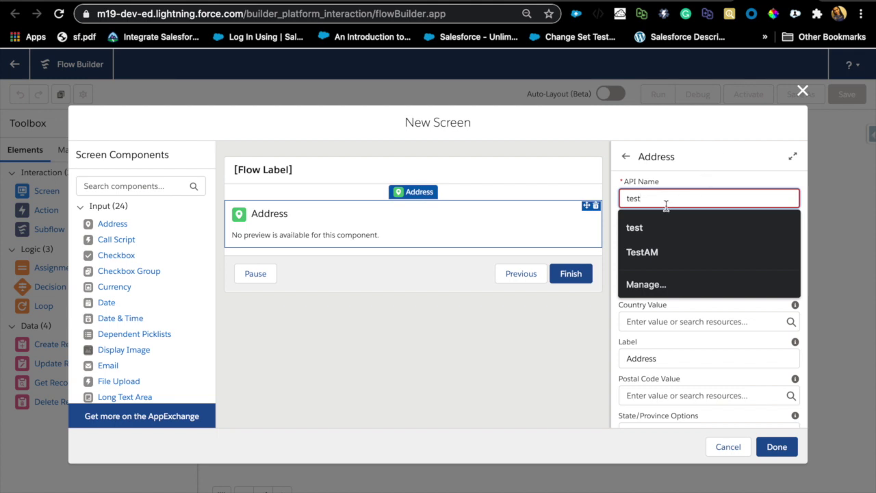
{"action": "key", "text": "ctrl+a"}
{"action": "type", "text": "patiuen"}
{"action": "key", "text": "BackSpace"}
{"action": "key", "text": "BackSpace"}
{"action": "key", "text": "BackSpace"}
{"action": "type", "text": "en"}
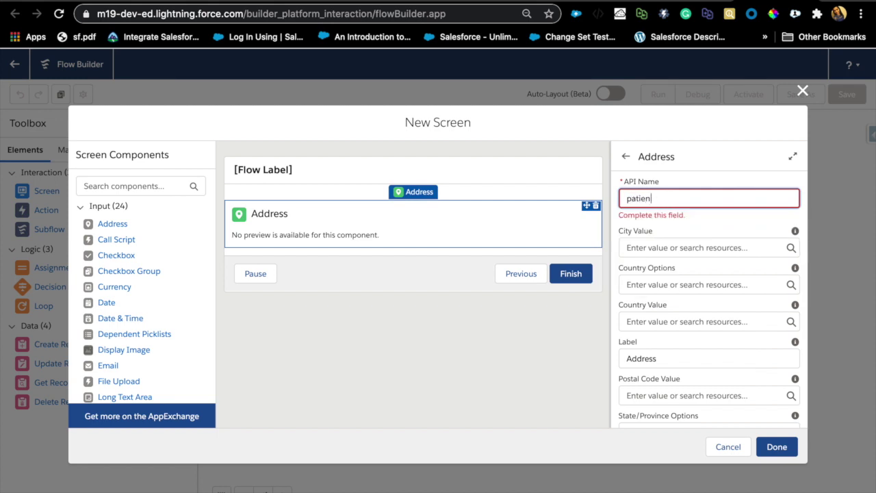
{"action": "type", "text": "tAddress"}
{"action": "left_click", "coordinate": [642, 250]}
{"action": "left_click", "coordinate": [637, 210]}
{"action": "double_click", "coordinate": [667, 197]}
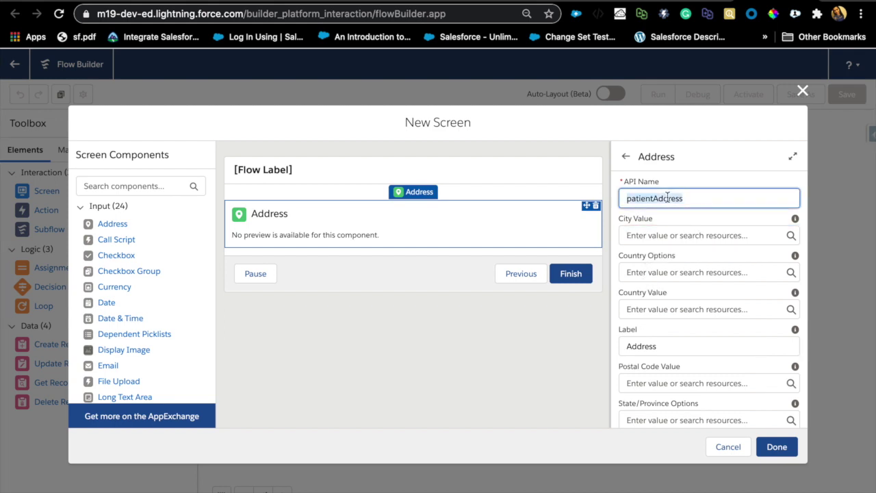
Label the new screen "Patient data" and finish adding it to the canvas.
{"action": "left_click", "coordinate": [543, 172]}
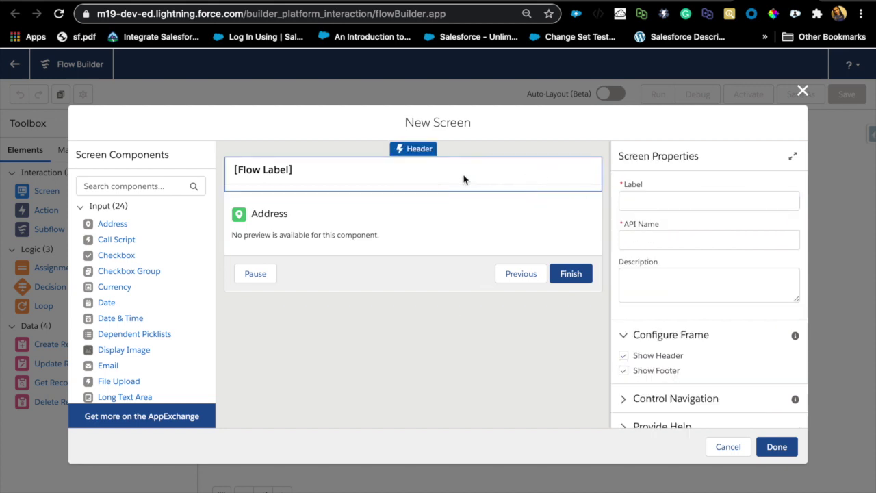
{"action": "left_click", "coordinate": [646, 198]}
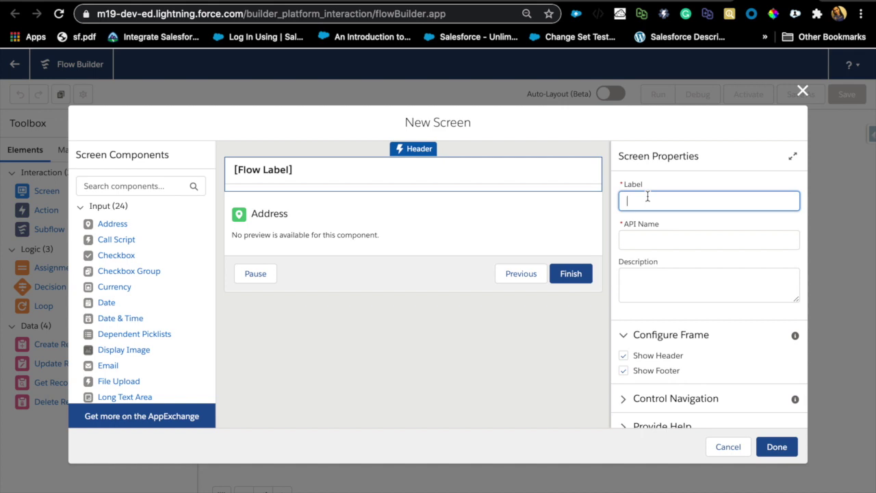
{"action": "type", "text": "Patient data"}
{"action": "left_click", "coordinate": [674, 237]}
{"action": "left_click", "coordinate": [670, 271]}
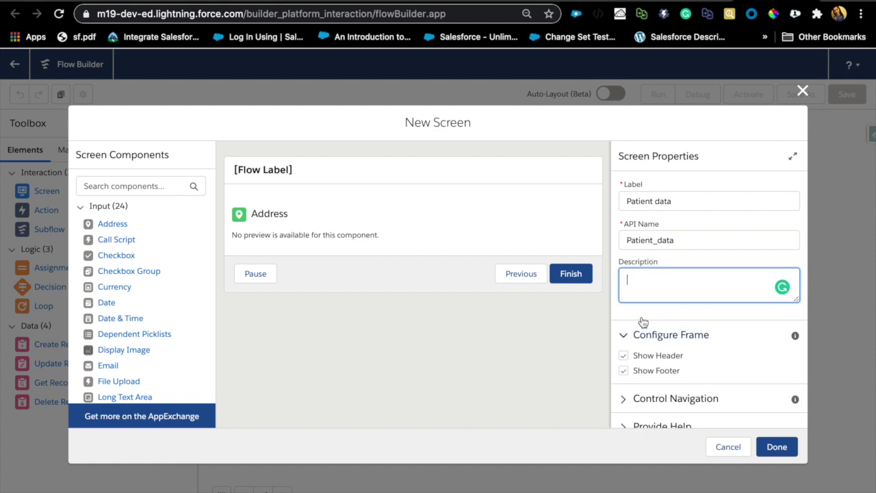
{"action": "left_click", "coordinate": [777, 446]}
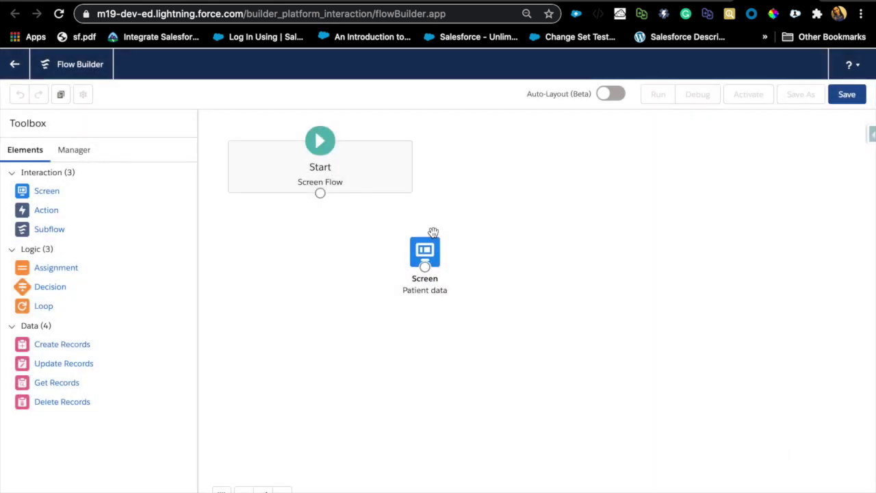
{"action": "left_click_drag", "start_coordinate": [61, 271], "coordinate": [604, 238]}
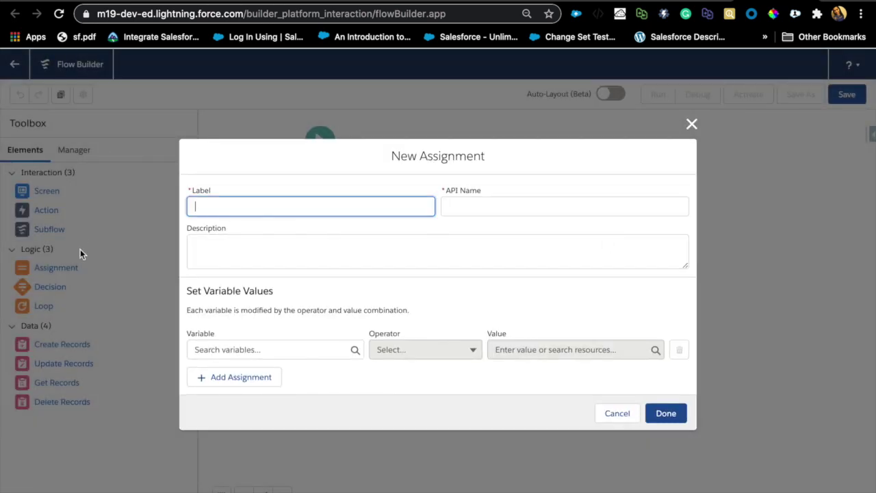
{"action": "left_click", "coordinate": [268, 350]}
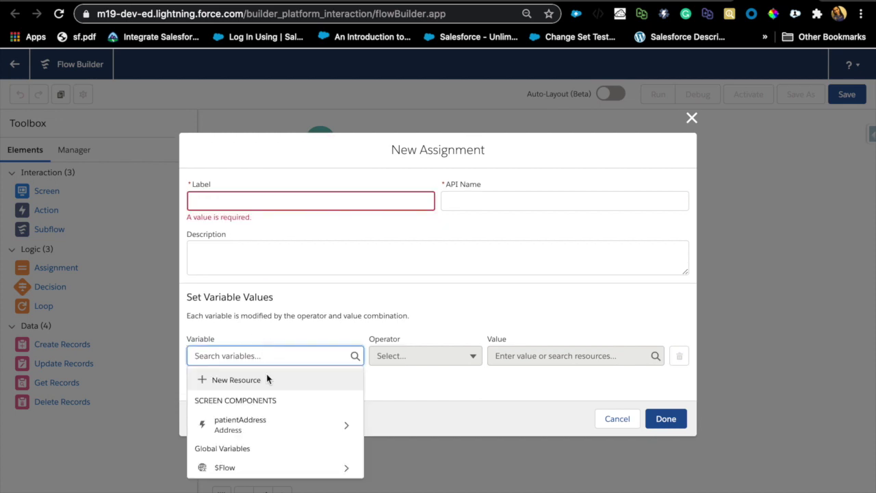
{"action": "left_click", "coordinate": [277, 429]}
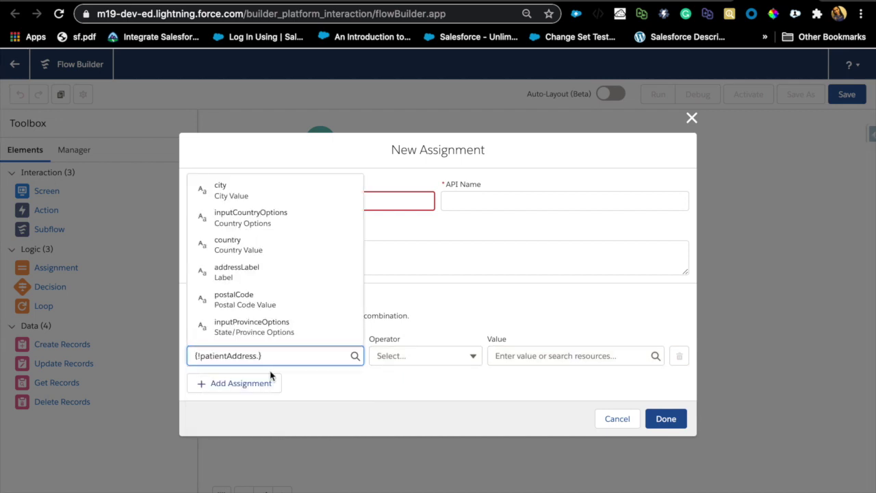
{"action": "type", "text": "country"}
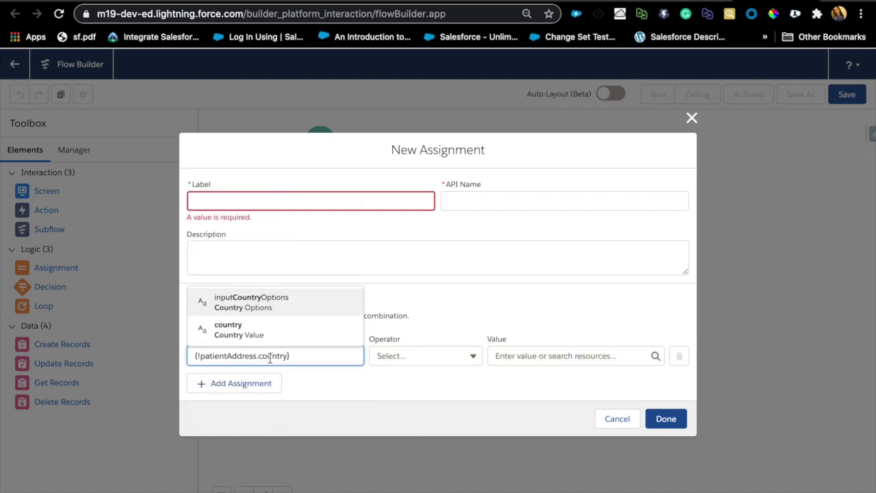
{"action": "left_click", "coordinate": [267, 329]}
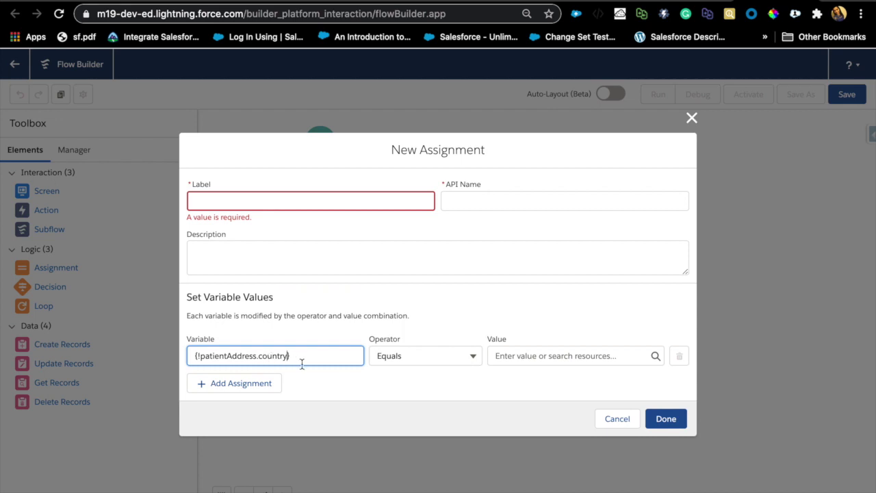
{"action": "left_click", "coordinate": [299, 361]}
{"action": "double_click", "coordinate": [243, 356]}
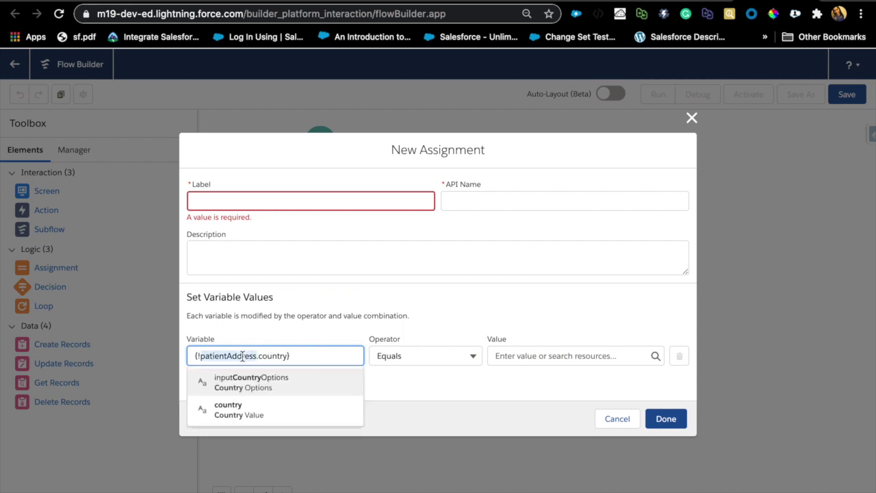
{"action": "left_click", "coordinate": [612, 419]}
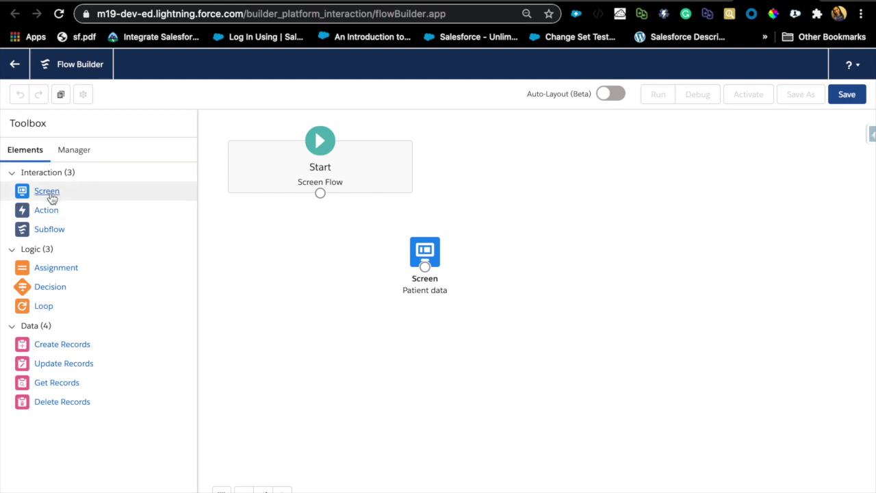
Examine the flow's available elements and resources, including the details and outputs of the patientAddress component.
{"action": "left_click", "coordinate": [73, 156]}
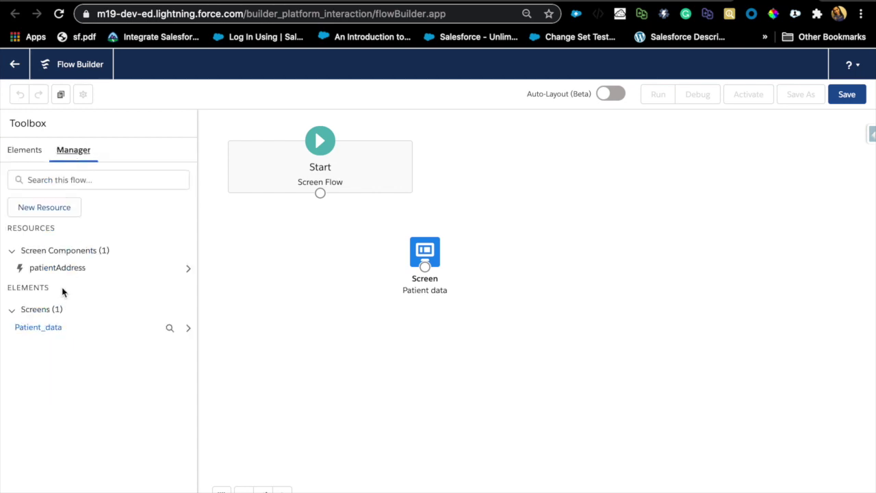
{"action": "left_click", "coordinate": [36, 152]}
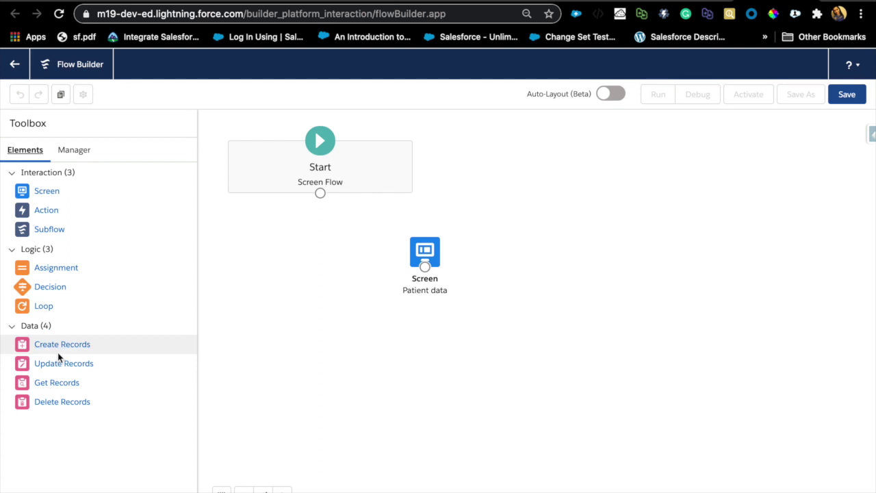
{"action": "left_click", "coordinate": [74, 150]}
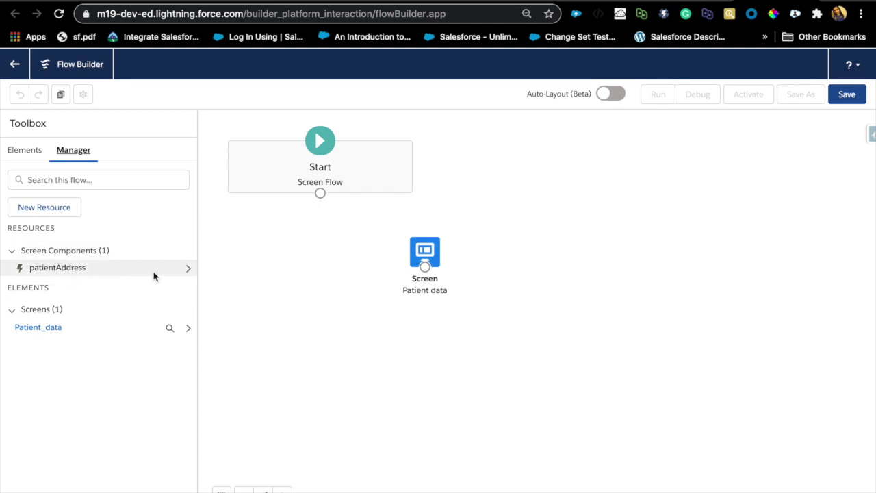
{"action": "left_click", "coordinate": [188, 268]}
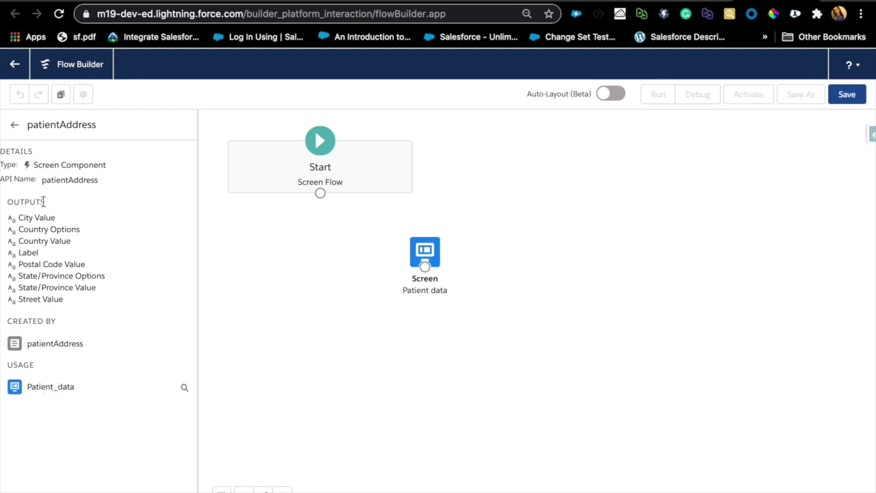
{"action": "left_click", "coordinate": [14, 125]}
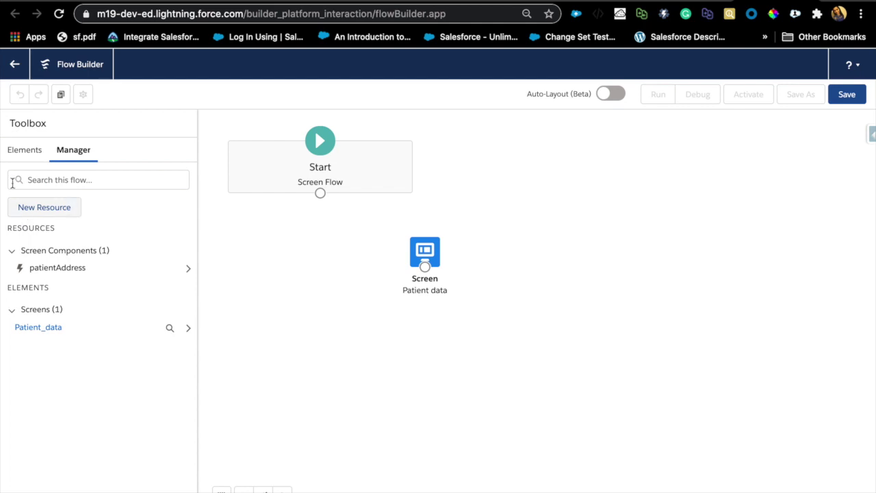
Start a new variable resource with the API name varOpportunityName and the Record data type.
{"action": "left_click", "coordinate": [58, 210]}
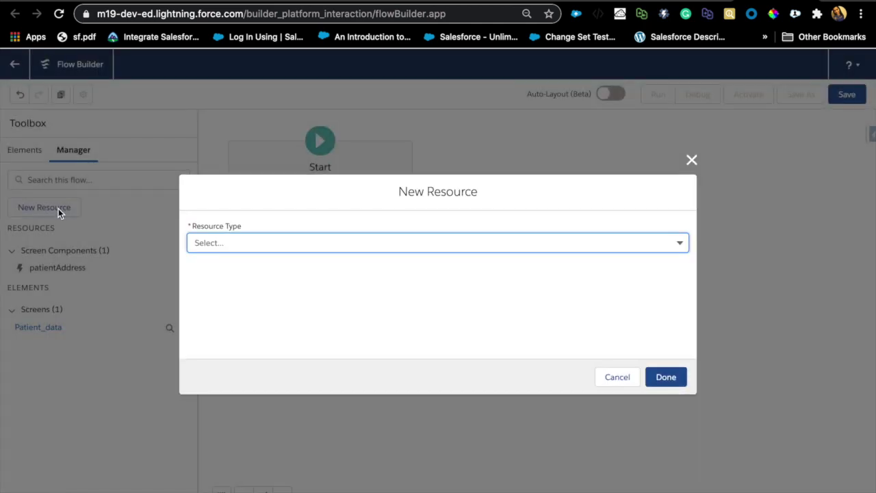
{"action": "left_click", "coordinate": [255, 236]}
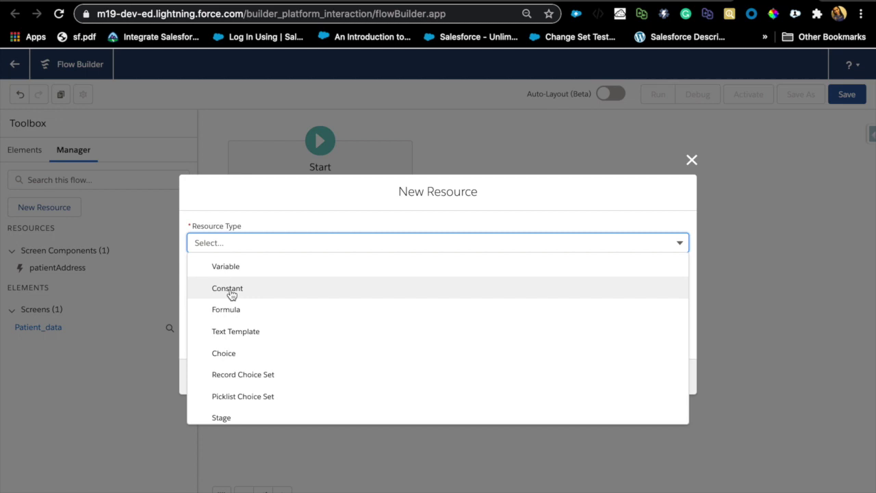
{"action": "left_click", "coordinate": [268, 271]}
{"action": "left_click", "coordinate": [267, 265]}
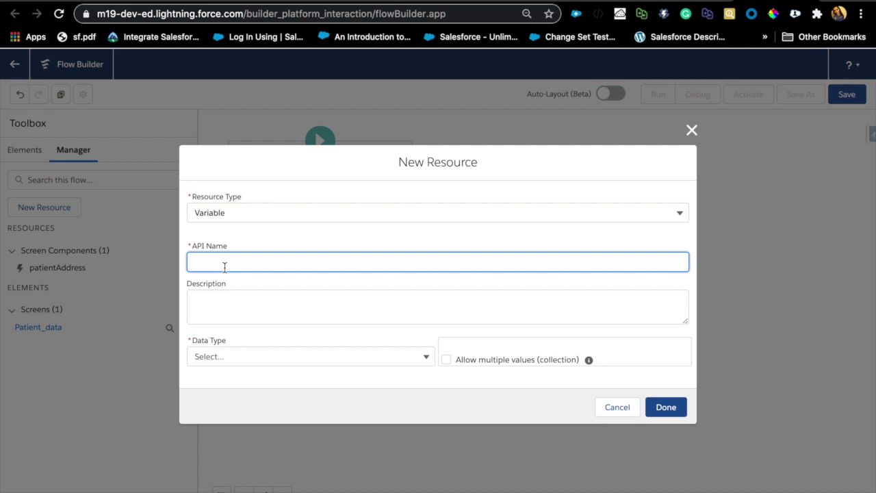
{"action": "type", "text": "varOpportunityName"}
{"action": "left_click", "coordinate": [281, 356]}
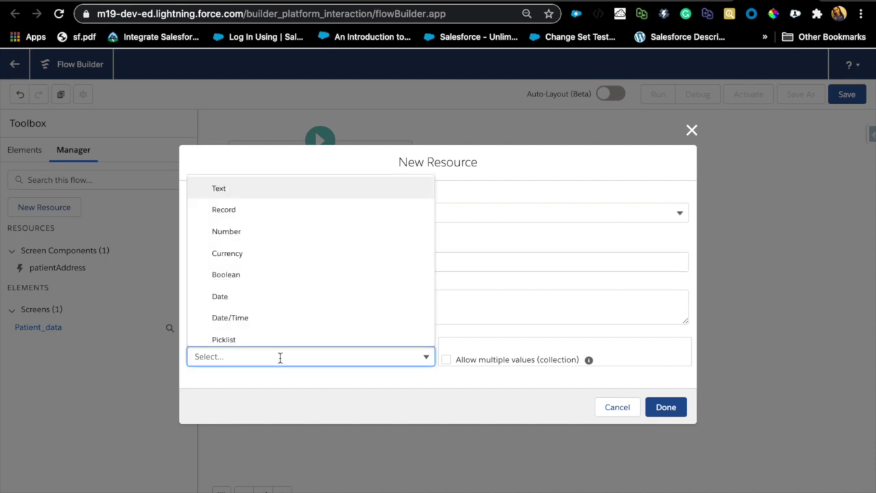
{"action": "left_click", "coordinate": [295, 218]}
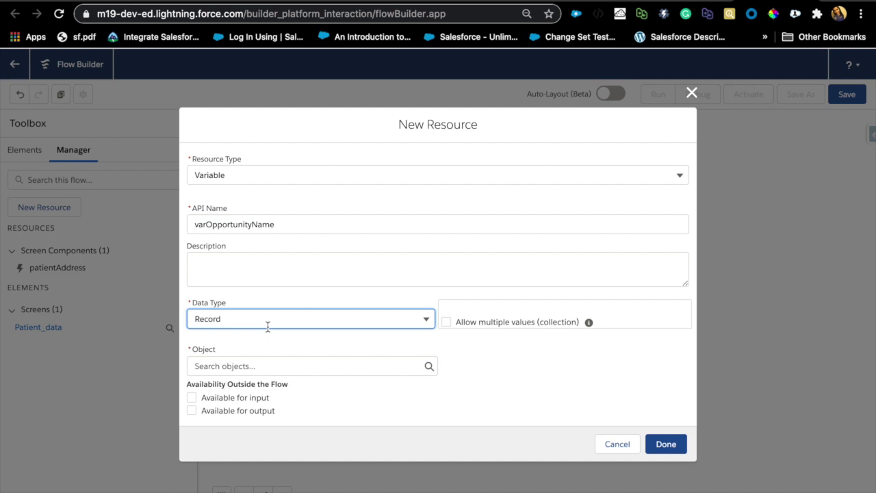
Shorten the new variable's API name to varOpportunity.
{"action": "left_click", "coordinate": [301, 225]}
{"action": "key", "text": "BackSpace"}
{"action": "key", "text": "BackSpace"}
{"action": "key", "text": "BackSpace"}
{"action": "left_click", "coordinate": [506, 377]}
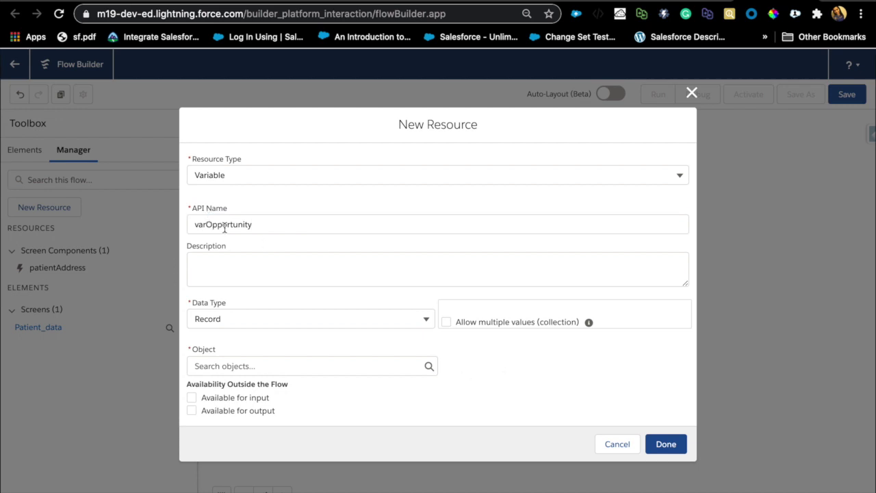
Set the variable's object to Opportunity, make it available for input only, and finish creating it.
{"action": "left_click", "coordinate": [234, 366]}
{"action": "type", "text": "oppo"}
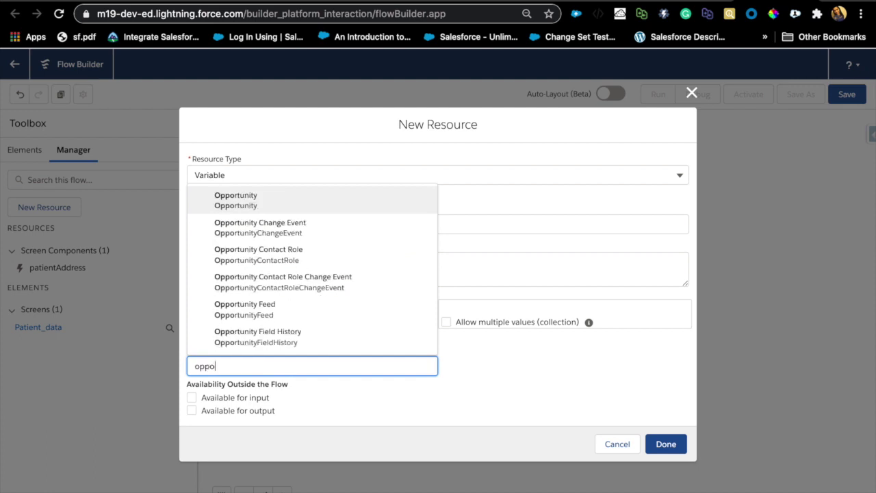
{"action": "left_click", "coordinate": [246, 197]}
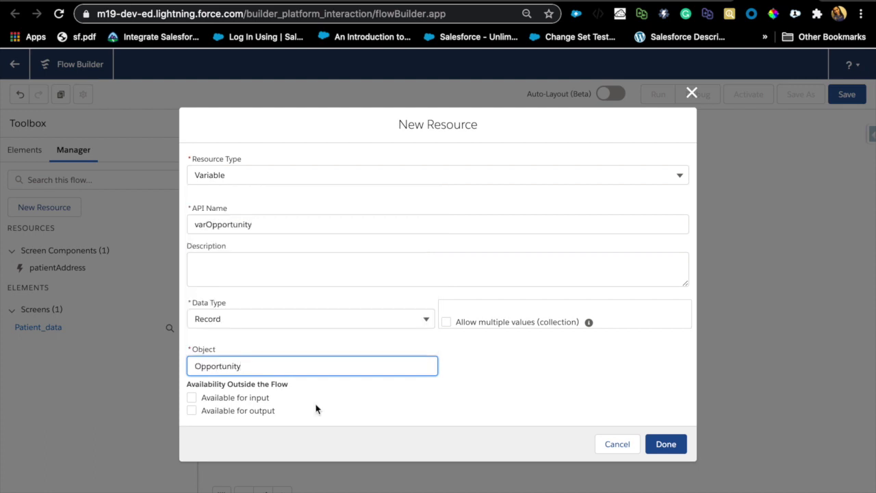
{"action": "left_click", "coordinate": [341, 419]}
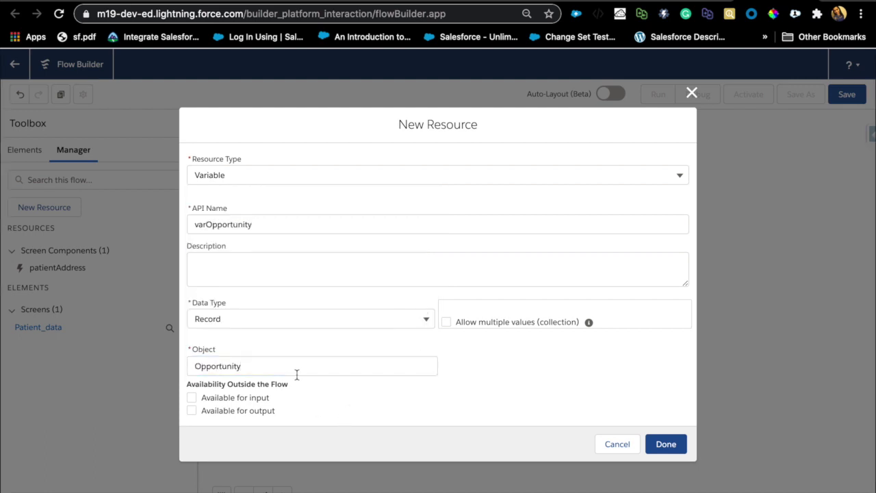
{"action": "left_click", "coordinate": [192, 398]}
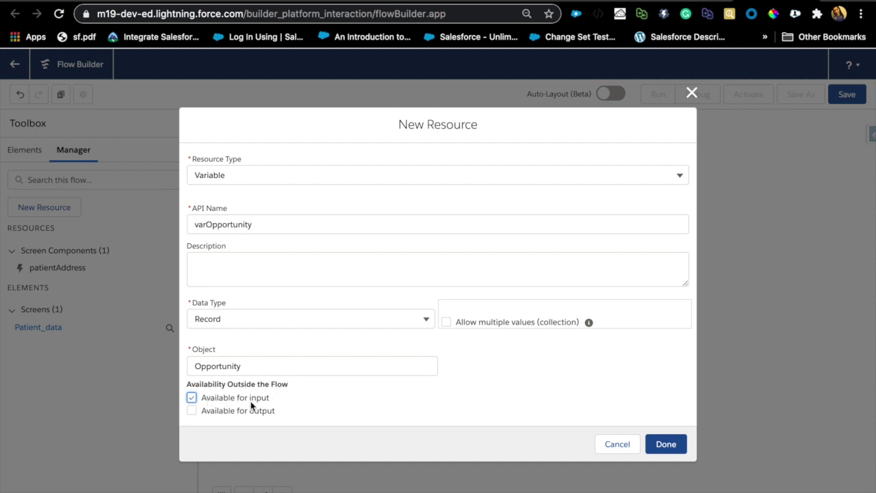
{"action": "double_click", "coordinate": [193, 412]}
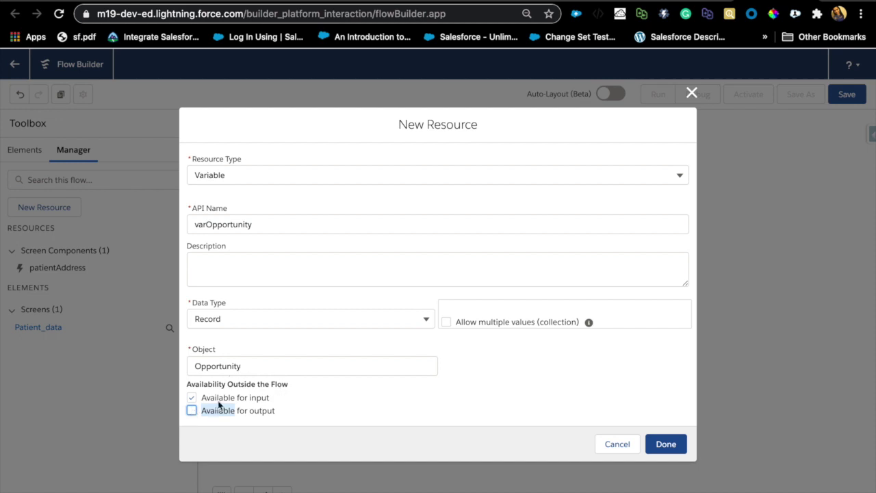
{"action": "left_click", "coordinate": [682, 442]}
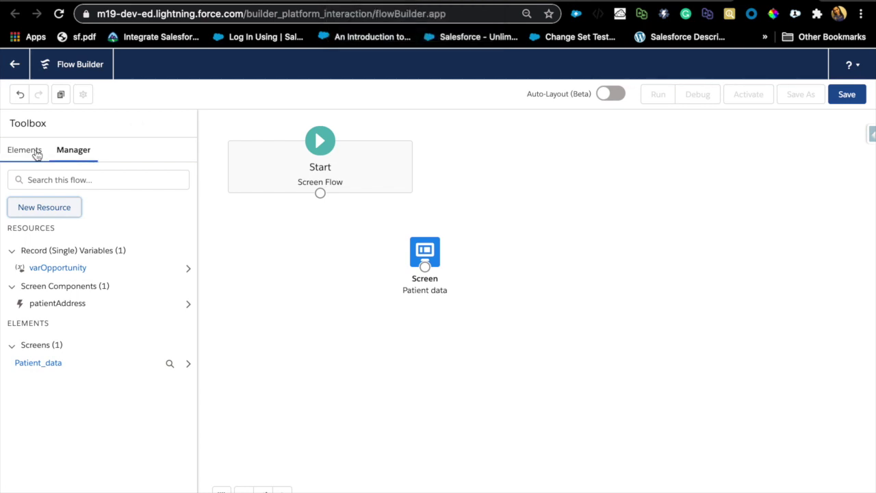
Switch to the Flows list in Setup and sort all flows by process type to find the screen flows.
{"action": "left_click", "coordinate": [673, 4]}
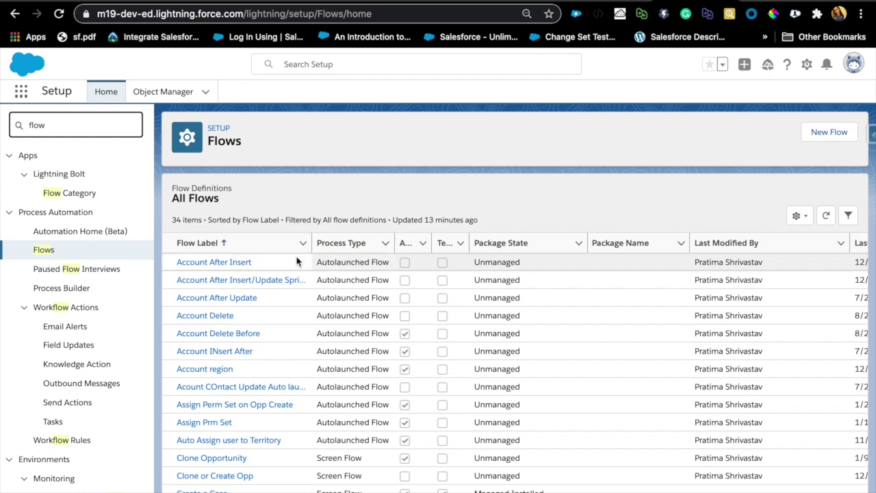
{"action": "left_click", "coordinate": [353, 254]}
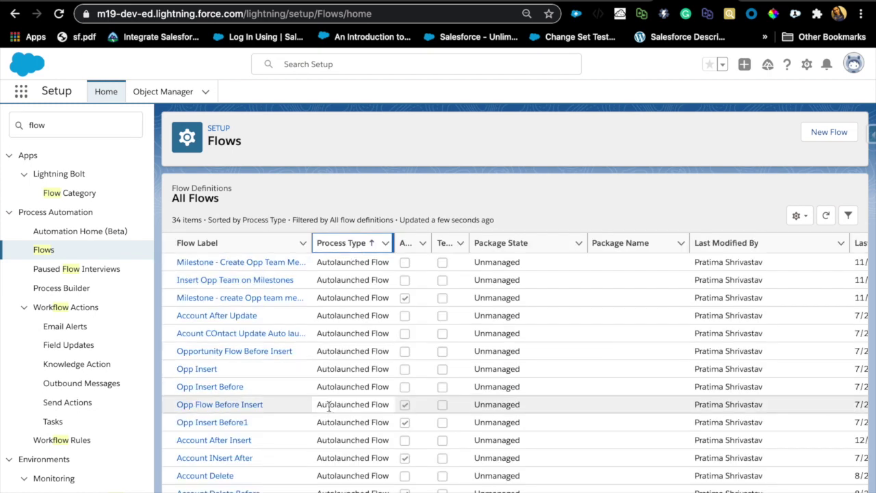
{"action": "scroll", "coordinate": [323, 393], "scroll_direction": "down", "scroll_amount": 3}
{"action": "scroll", "coordinate": [329, 409], "scroll_direction": "down", "scroll_amount": 5}
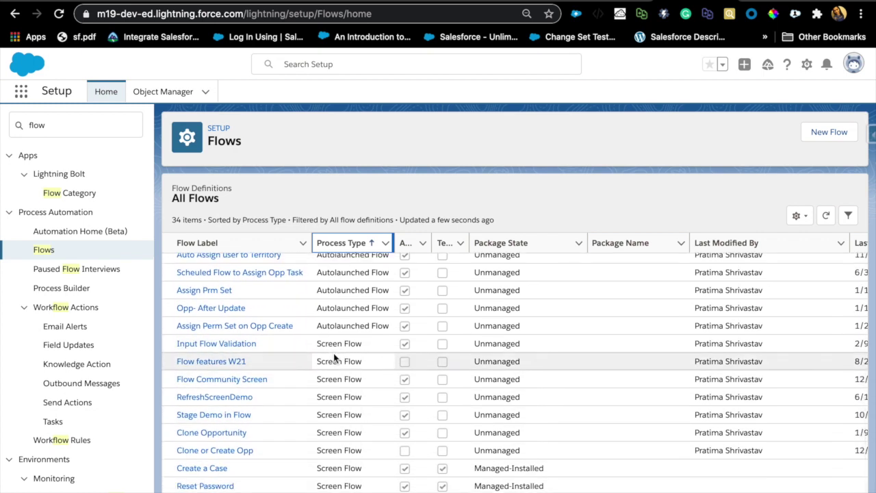
{"action": "scroll", "coordinate": [318, 432], "scroll_direction": "up", "scroll_amount": 1}
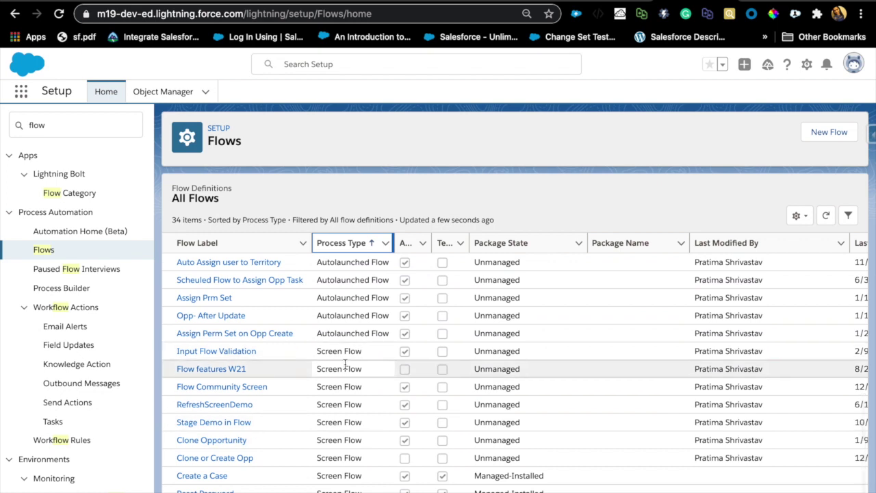
Open the Clone or Create Opp flow and enter a description in its version properties beginning "Ths is used on Oppp page to".
{"action": "left_click", "coordinate": [215, 458]}
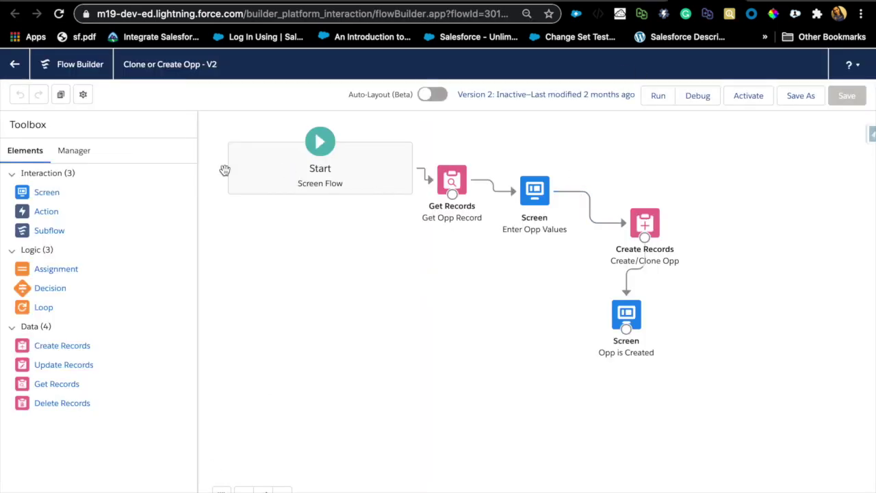
{"action": "left_click", "coordinate": [82, 95]}
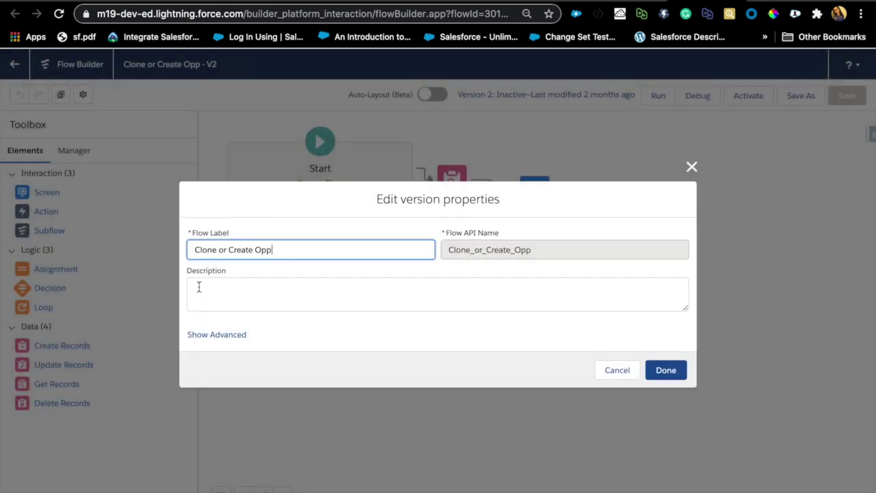
{"action": "left_click", "coordinate": [248, 292]}
{"action": "type", "text": "Ths is use"}
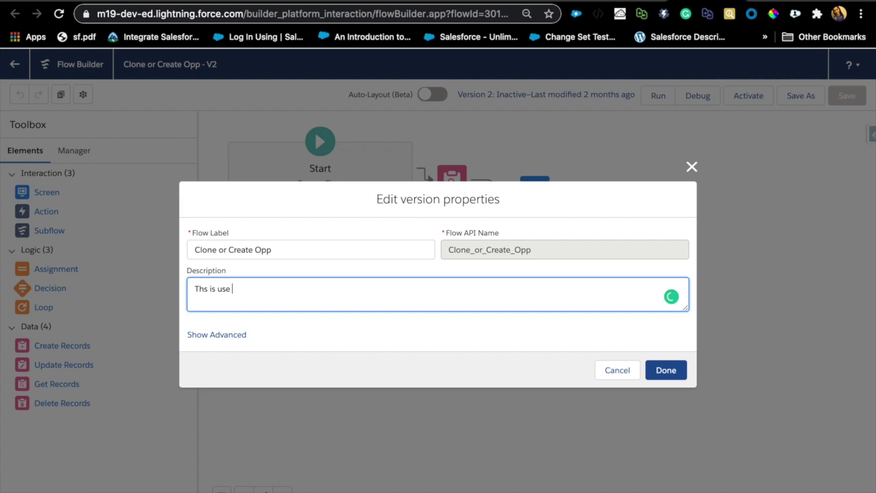
{"action": "key", "text": "BackSpace"}
{"action": "type", "text": "d on Oppp page to"}
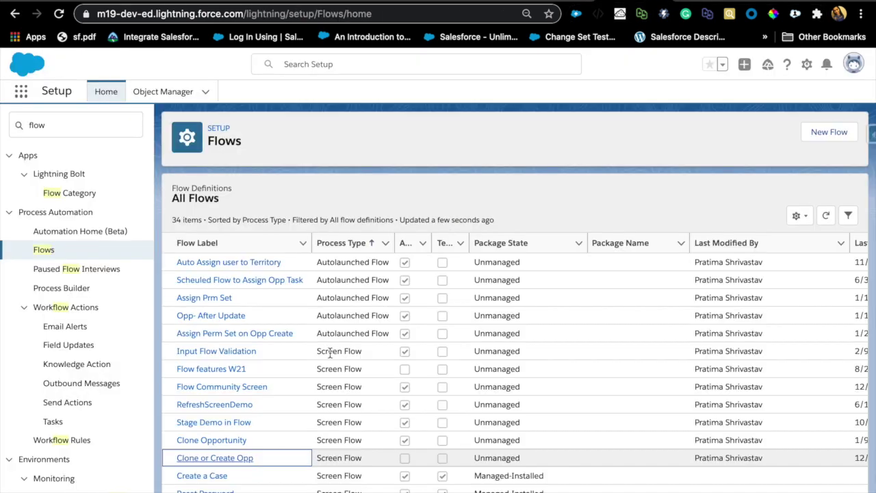
Review the labels of the autolaunched flows in the Flows list, highlighting Account After Insert.
{"action": "scroll", "coordinate": [321, 302], "scroll_direction": "up", "scroll_amount": 5}
{"action": "scroll", "coordinate": [322, 302], "scroll_direction": "up", "scroll_amount": 1}
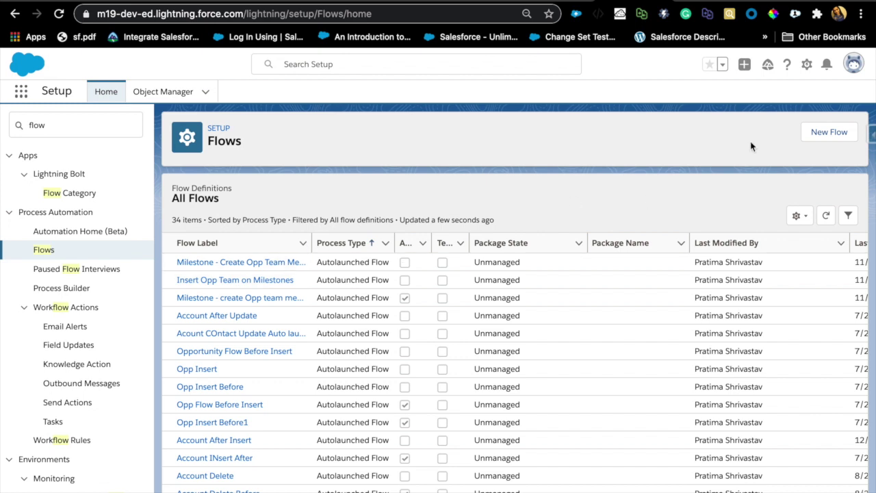
{"action": "scroll", "coordinate": [212, 425], "scroll_direction": "down", "scroll_amount": 1}
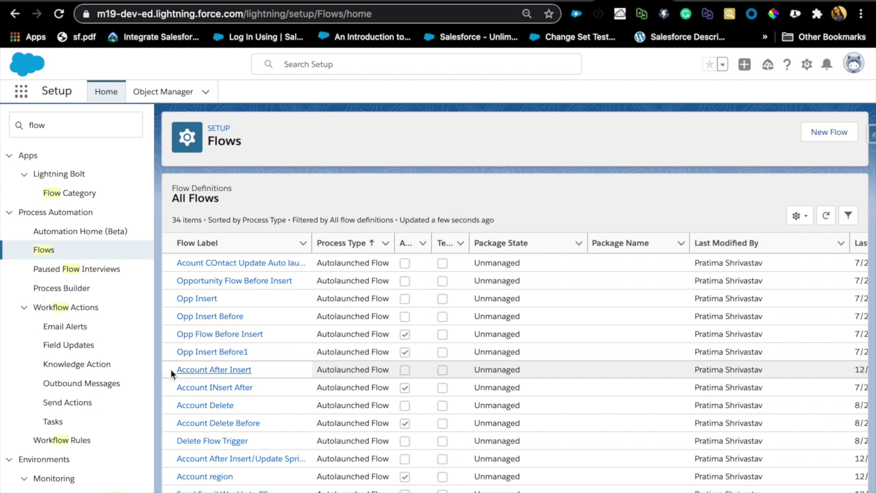
{"action": "left_click_drag", "start_coordinate": [171, 373], "coordinate": [277, 375]}
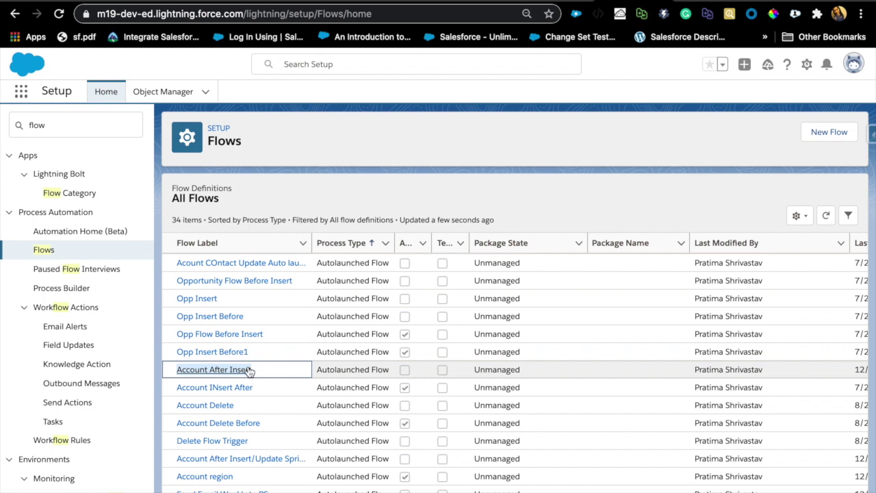
{"action": "triple_click", "coordinate": [249, 370]}
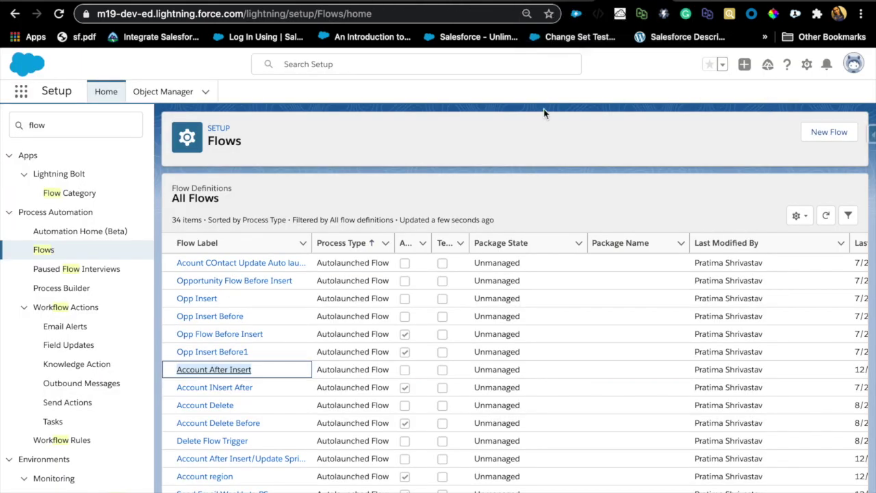
Open the Account object in Object Manager and examine its available configuration sections, including Triggers.
{"action": "left_click", "coordinate": [203, 94]}
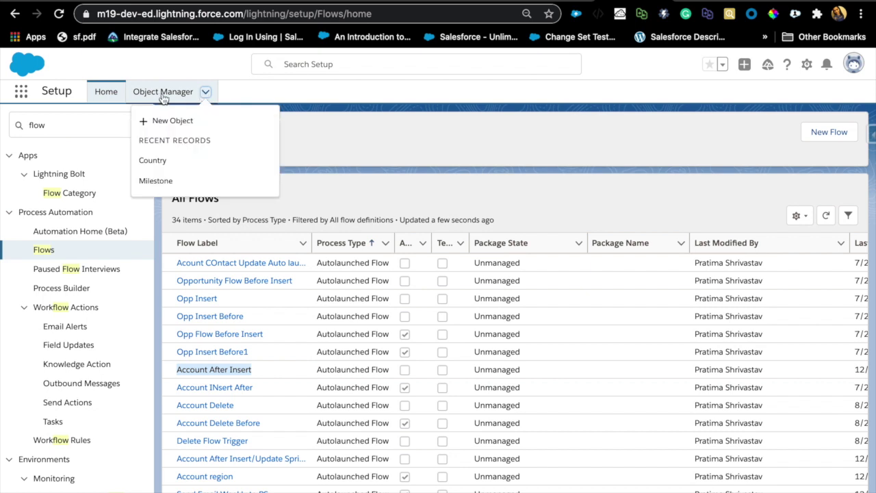
{"action": "left_click", "coordinate": [160, 96]}
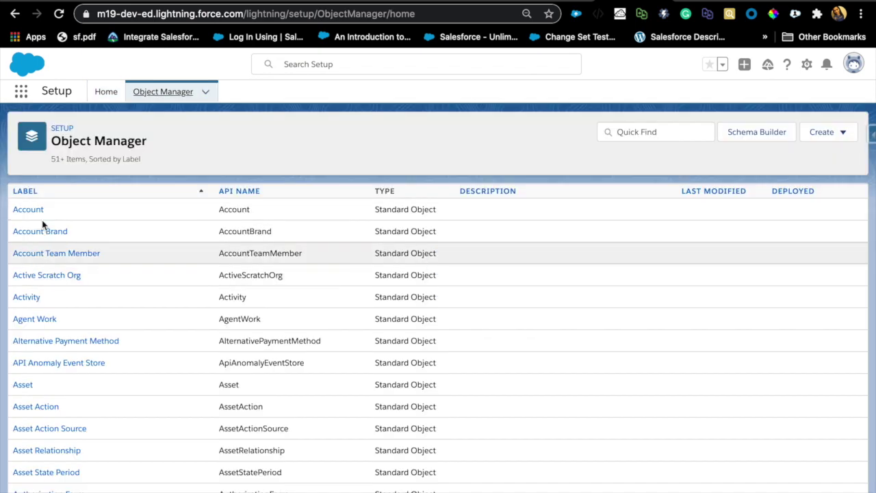
{"action": "left_click", "coordinate": [31, 209]}
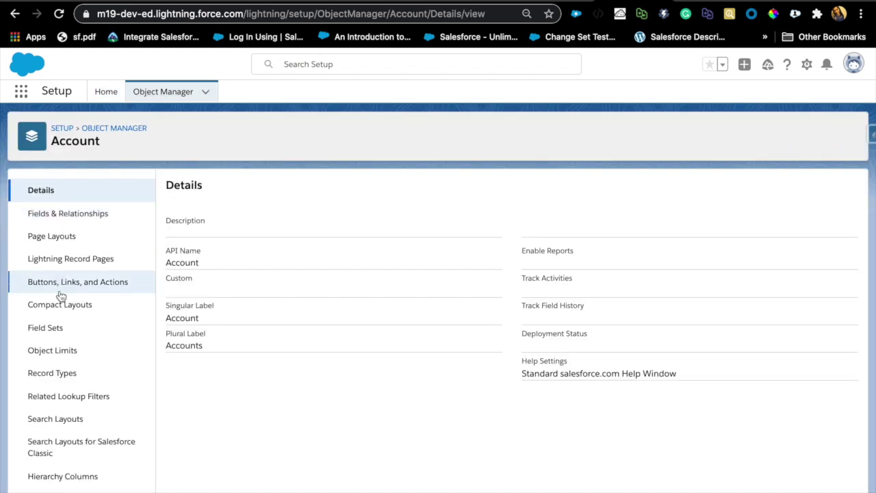
{"action": "scroll", "coordinate": [47, 387], "scroll_direction": "down", "scroll_amount": 1}
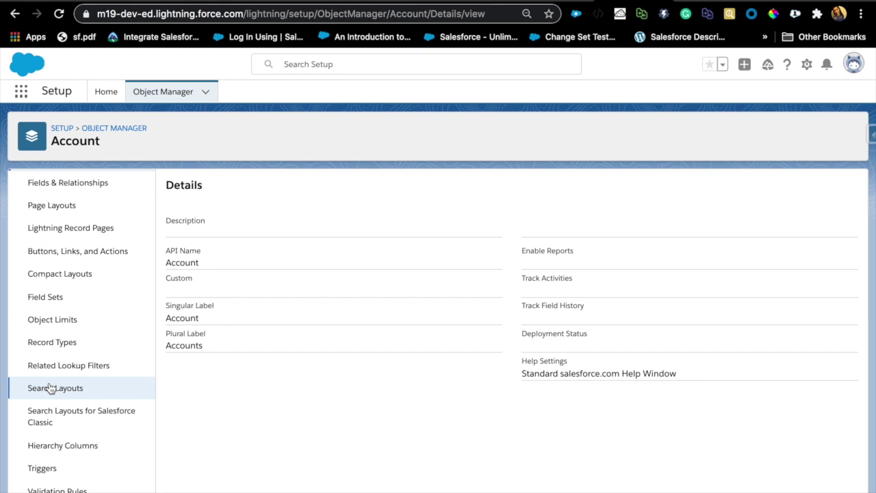
{"action": "scroll", "coordinate": [50, 388], "scroll_direction": "up", "scroll_amount": 1}
{"action": "scroll", "coordinate": [49, 388], "scroll_direction": "down", "scroll_amount": 1}
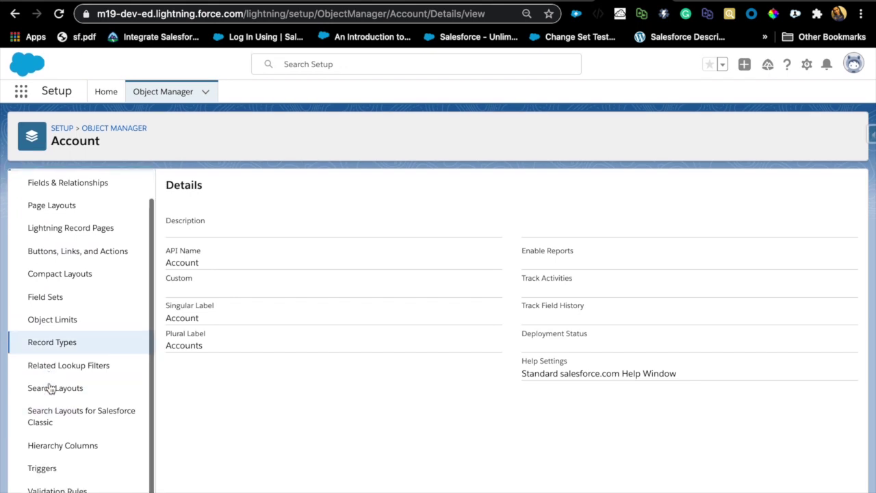
{"action": "scroll", "coordinate": [76, 416], "scroll_direction": "up", "scroll_amount": 1}
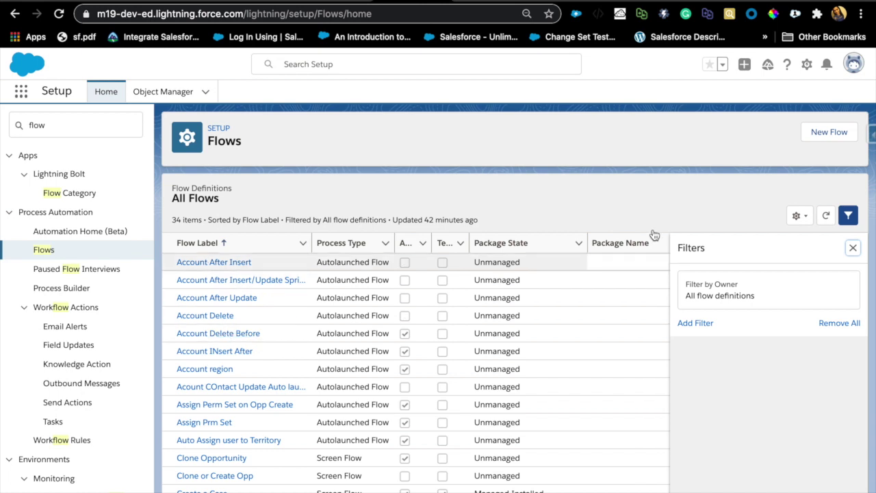
Add a new filter to the All Flows list with Trigger as its field and view the trigger values it offers.
{"action": "left_click", "coordinate": [695, 323]}
{"action": "left_click", "coordinate": [534, 290]}
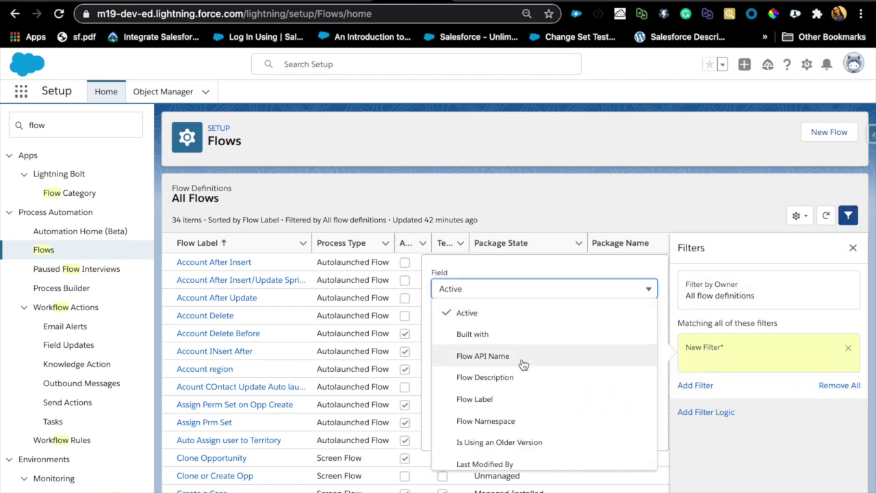
{"action": "scroll", "coordinate": [520, 351], "scroll_direction": "down", "scroll_amount": 1}
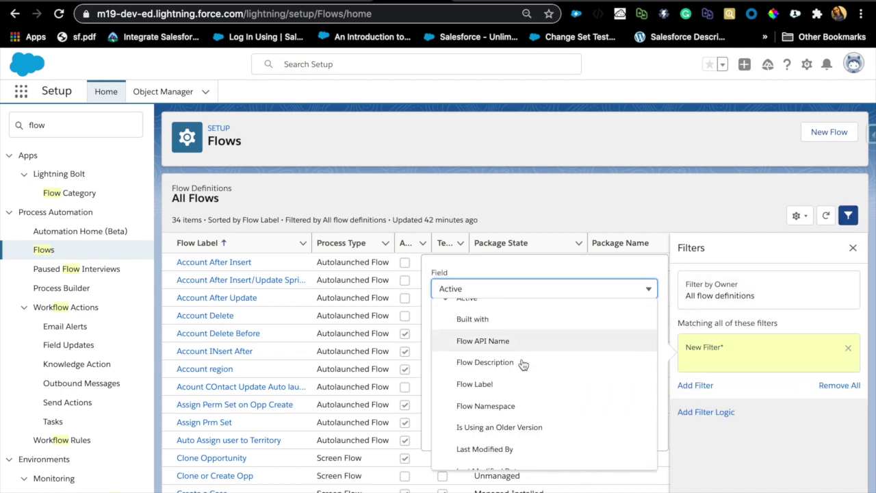
{"action": "scroll", "coordinate": [490, 411], "scroll_direction": "down", "scroll_amount": 3}
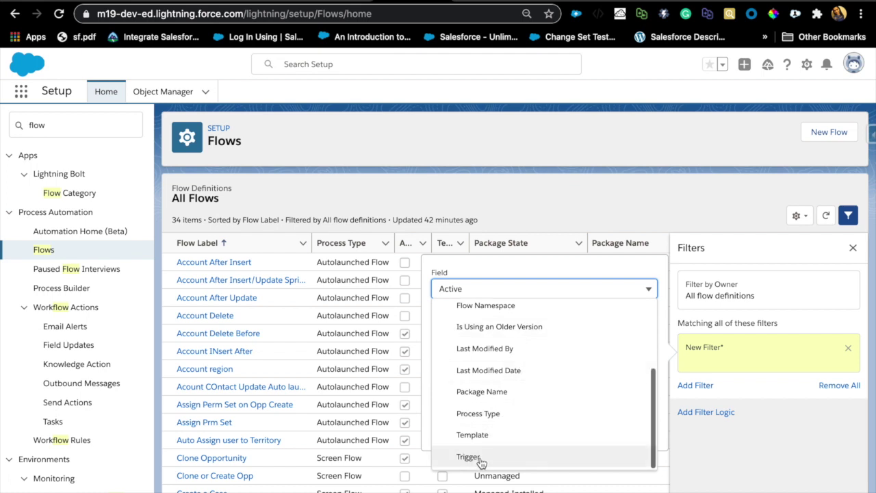
{"action": "left_click", "coordinate": [479, 458]}
{"action": "left_click", "coordinate": [548, 394]}
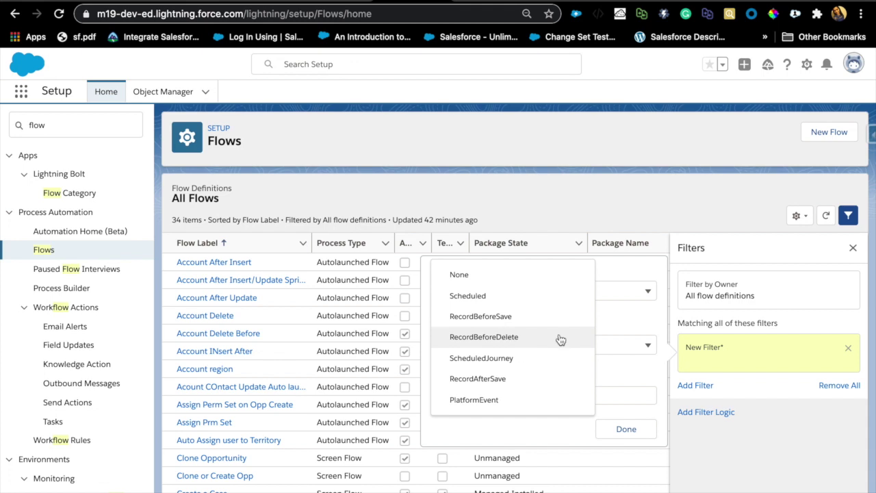
{"action": "left_click", "coordinate": [620, 326]}
Change the new filter's field to Flow Label, using the equals operator with an empty value.
{"action": "left_click", "coordinate": [618, 293]}
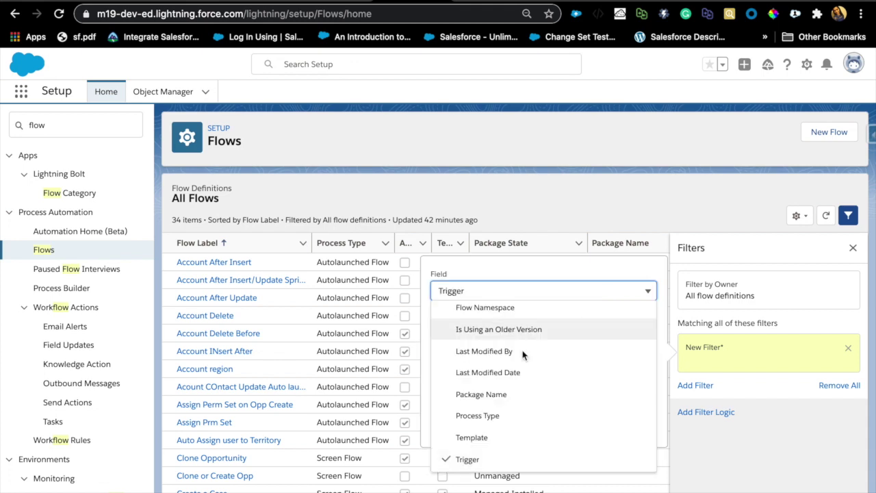
{"action": "scroll", "coordinate": [481, 422], "scroll_direction": "up", "scroll_amount": 2}
{"action": "scroll", "coordinate": [481, 422], "scroll_direction": "up", "scroll_amount": 2}
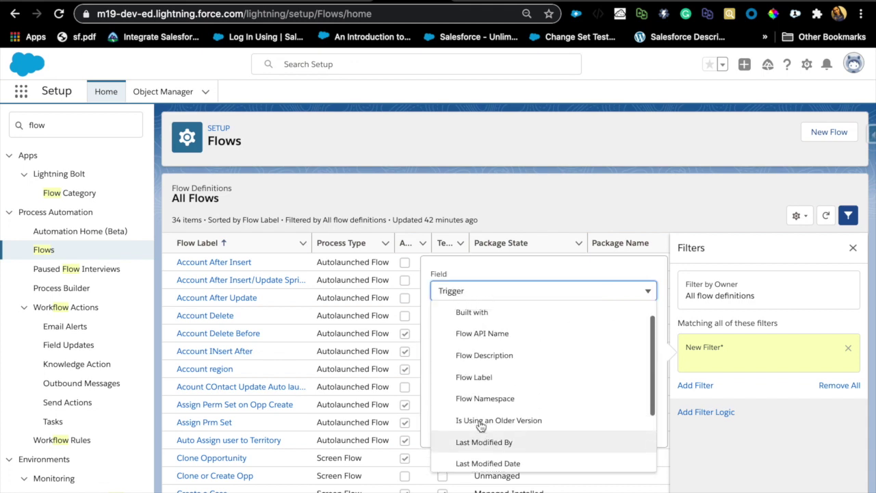
{"action": "left_click", "coordinate": [478, 376]}
{"action": "left_click", "coordinate": [497, 389]}
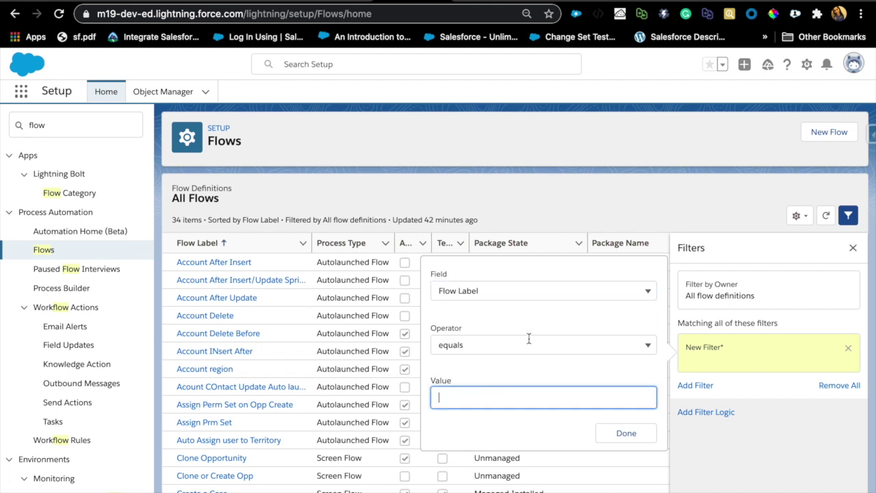
Review the other fields available for the flow list filter and close the filter editor without choosing another one.
{"action": "left_click", "coordinate": [572, 290]}
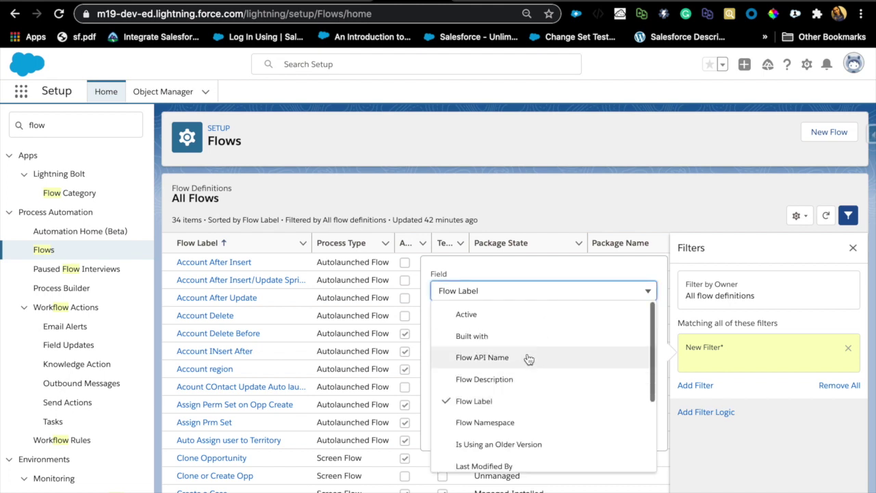
{"action": "scroll", "coordinate": [529, 359], "scroll_direction": "down", "scroll_amount": 2}
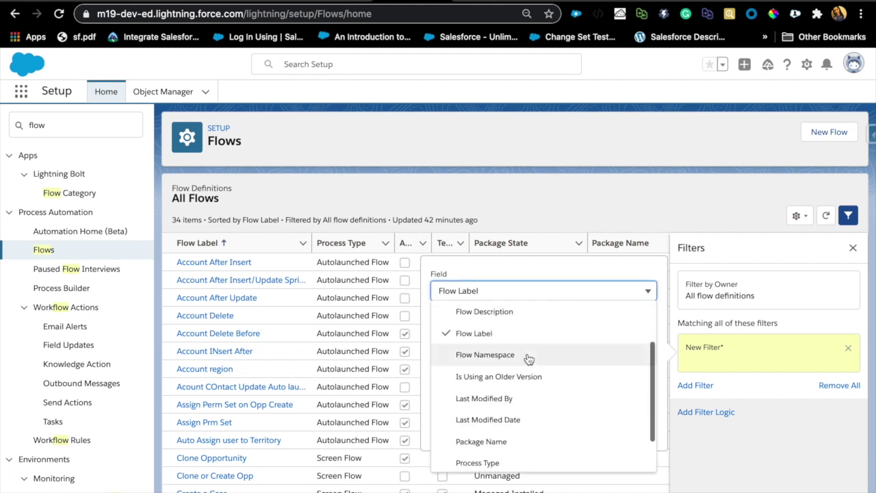
{"action": "scroll", "coordinate": [524, 382], "scroll_direction": "down", "scroll_amount": 2}
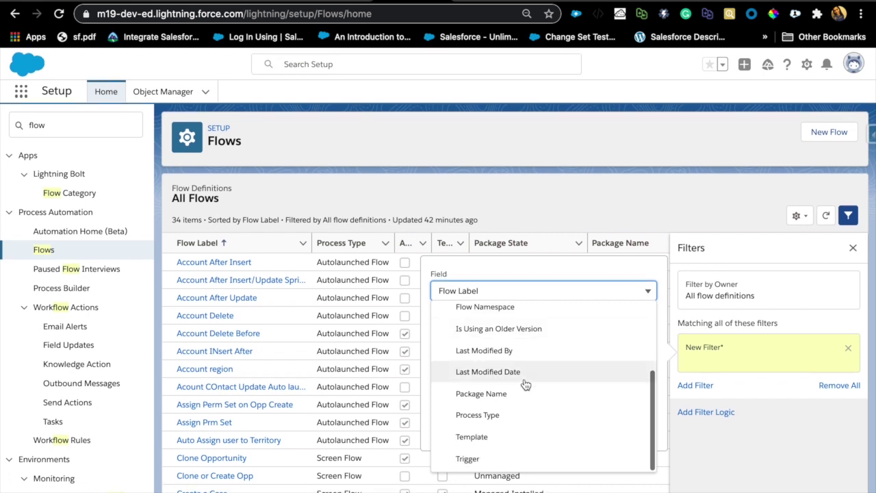
{"action": "scroll", "coordinate": [525, 385], "scroll_direction": "up", "scroll_amount": 3}
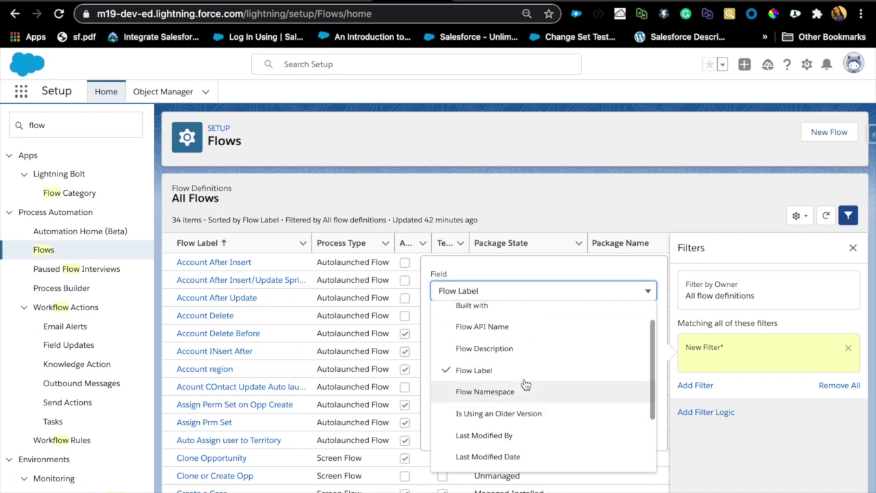
{"action": "left_click", "coordinate": [605, 197]}
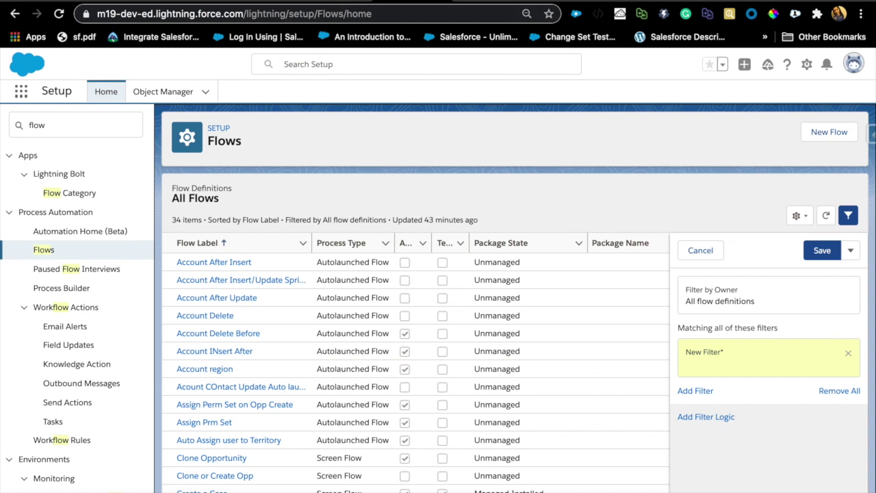
Switch to the Sales app's browser tab and open the first TestFLow Prospecting opportunity in the Recently Viewed list.
{"action": "key", "text": "ctrl+Tab"}
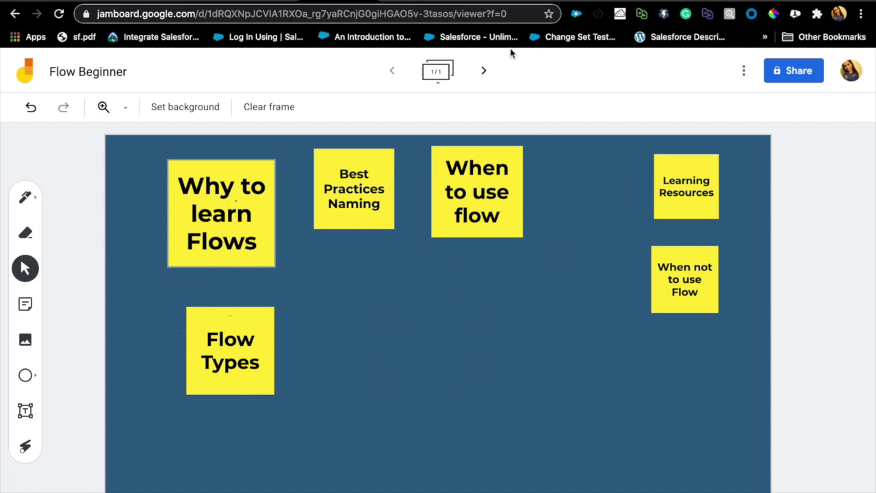
{"action": "left_click", "coordinate": [486, 2]}
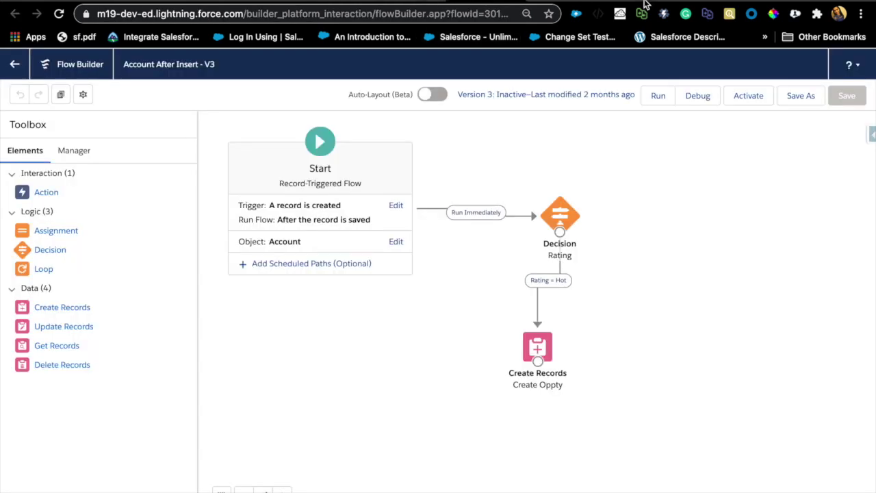
{"action": "left_click", "coordinate": [563, 2]}
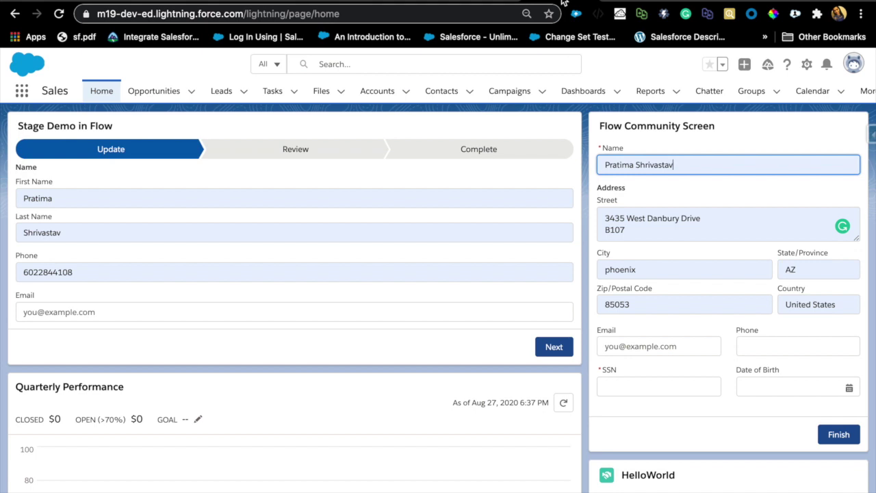
{"action": "left_click", "coordinate": [682, 139]}
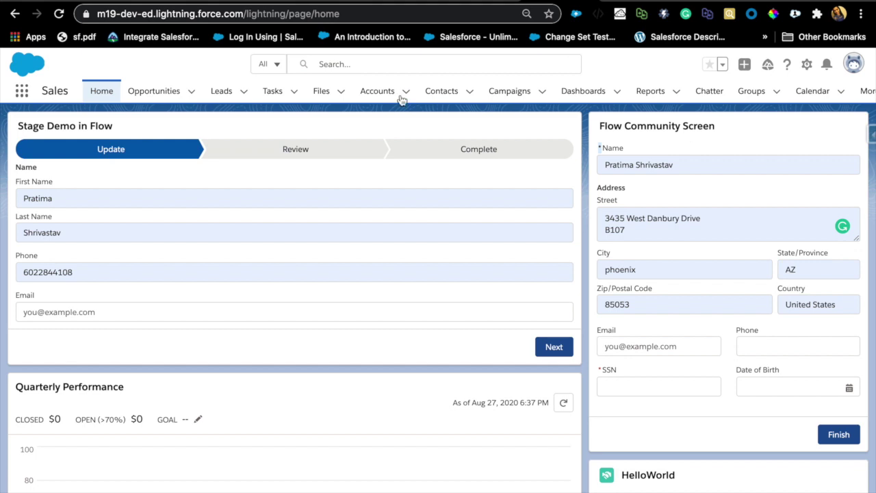
{"action": "left_click", "coordinate": [158, 100]}
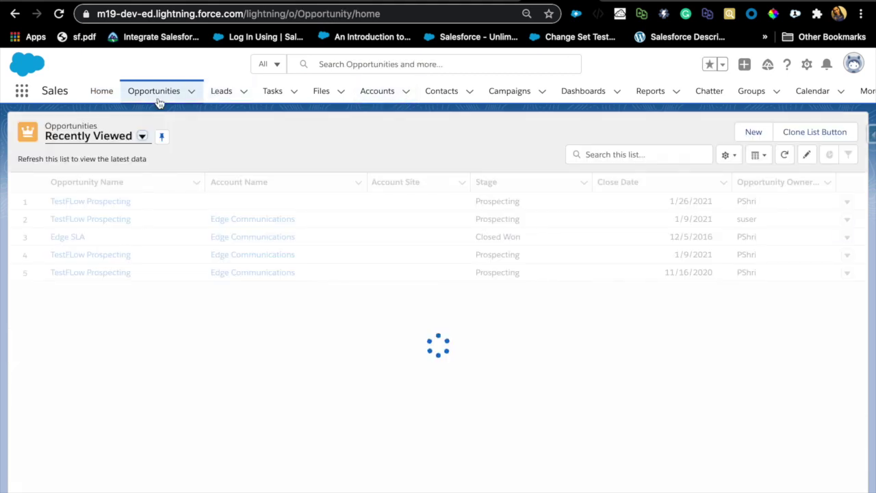
{"action": "left_click", "coordinate": [110, 204]}
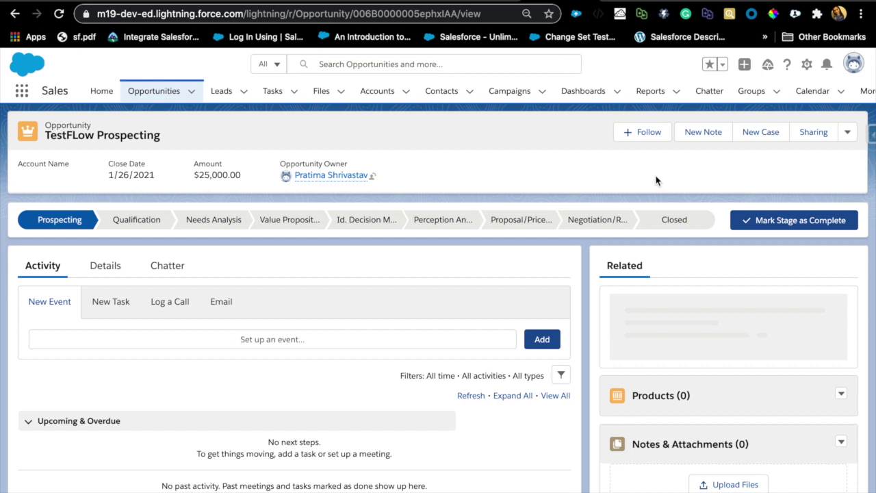
View the opportunity's New Case form, close it without saving, and return to the Flow Beginner Jamboard.
{"action": "left_click", "coordinate": [769, 137]}
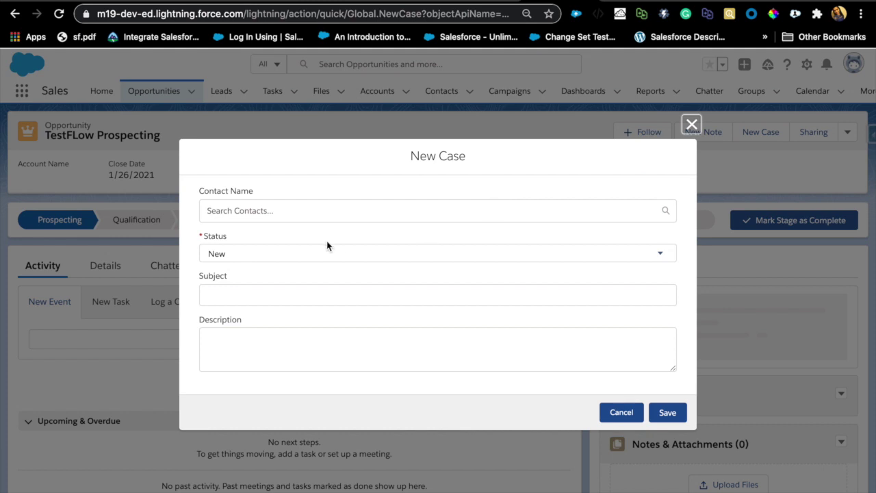
{"action": "scroll", "coordinate": [239, 274], "scroll_direction": "down", "scroll_amount": 1}
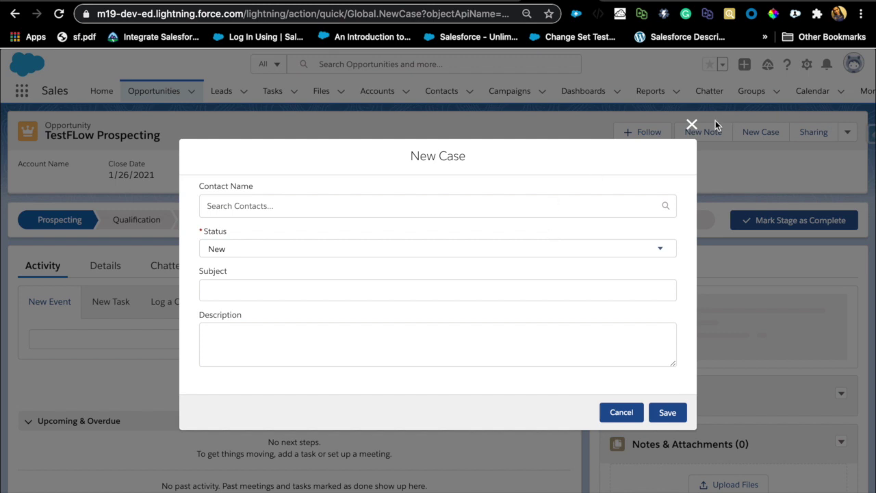
{"action": "left_click", "coordinate": [692, 125]}
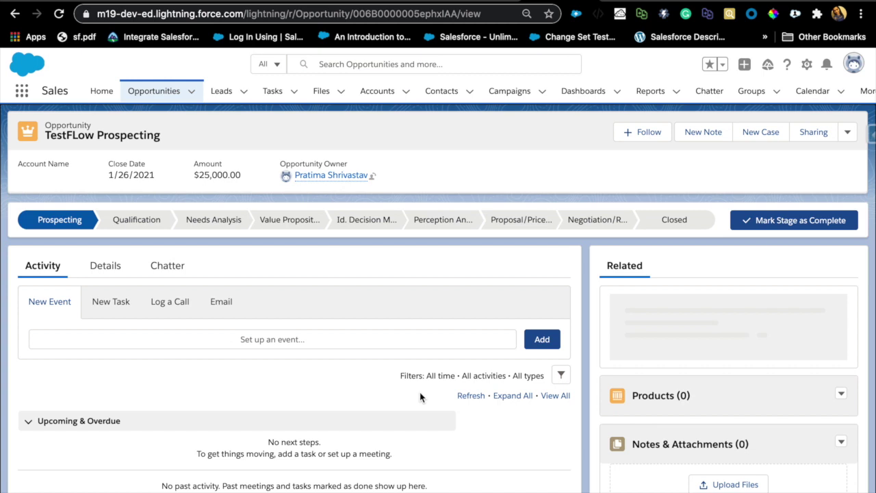
{"action": "left_click", "coordinate": [340, 1]}
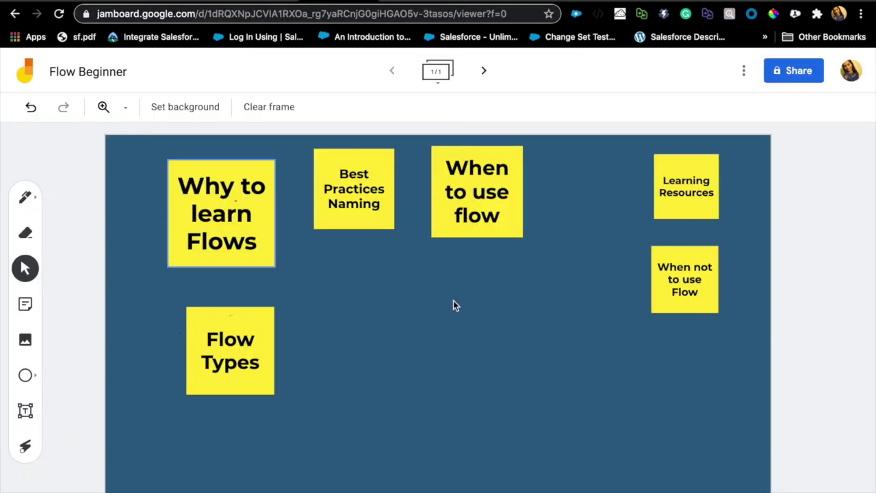